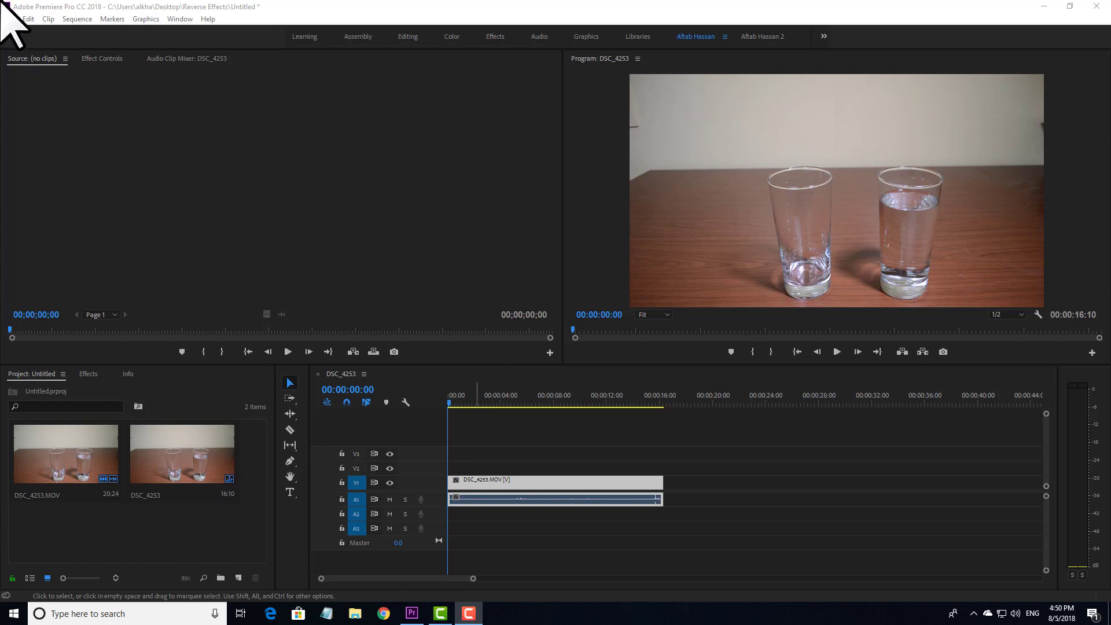
Play the original footage in the DSC_4253 sequence from the beginning, and return the playhead to the start.
left_click(476, 399)
left_click(449, 401)
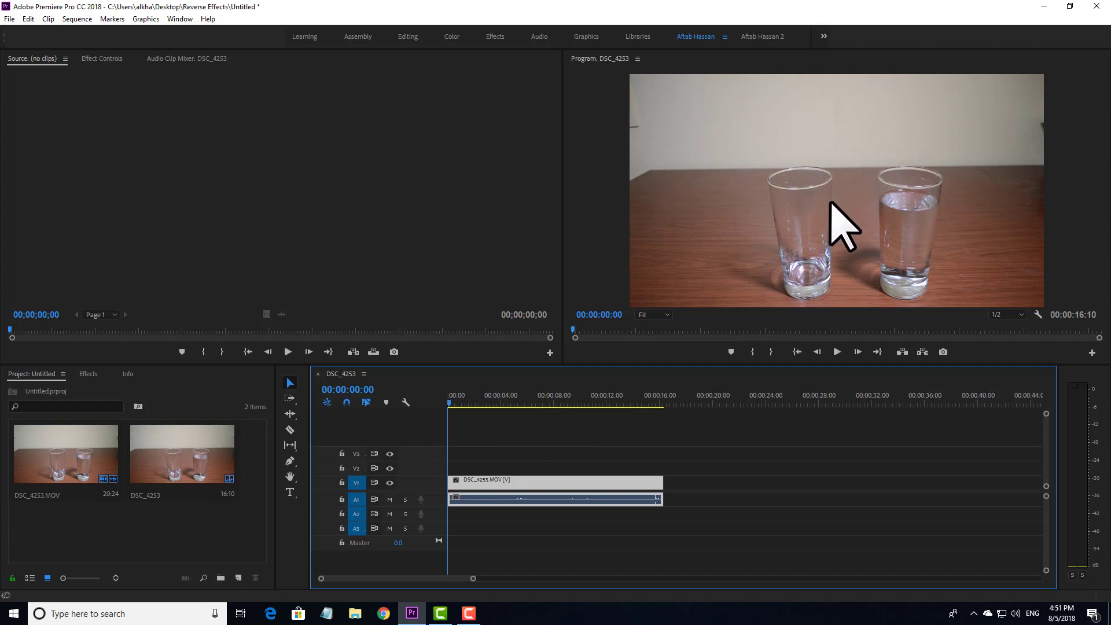
key("space")
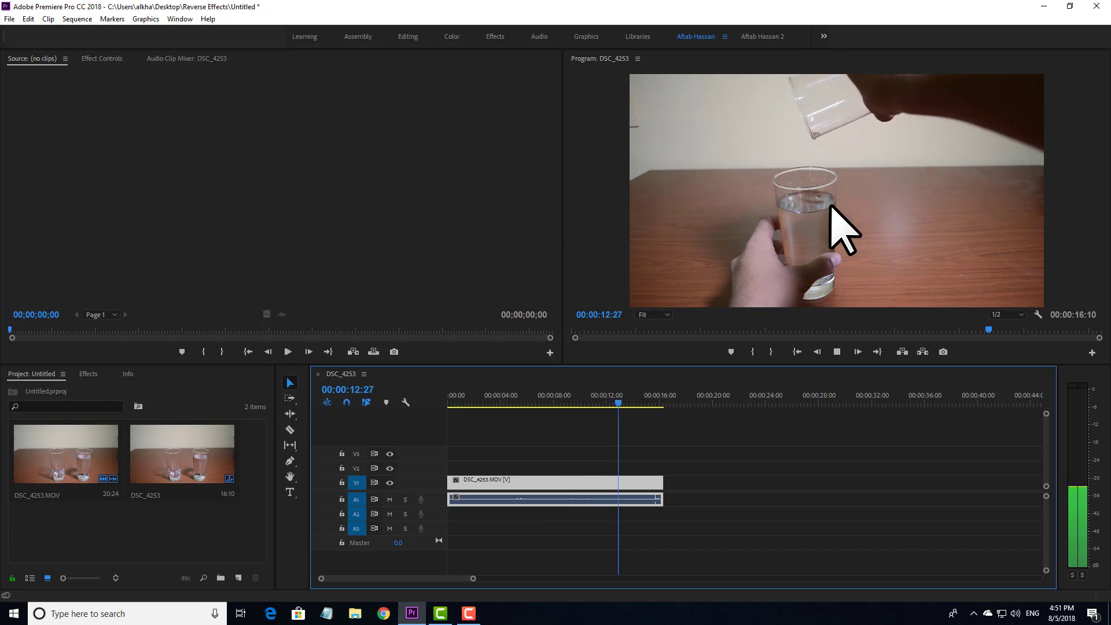
key("space")
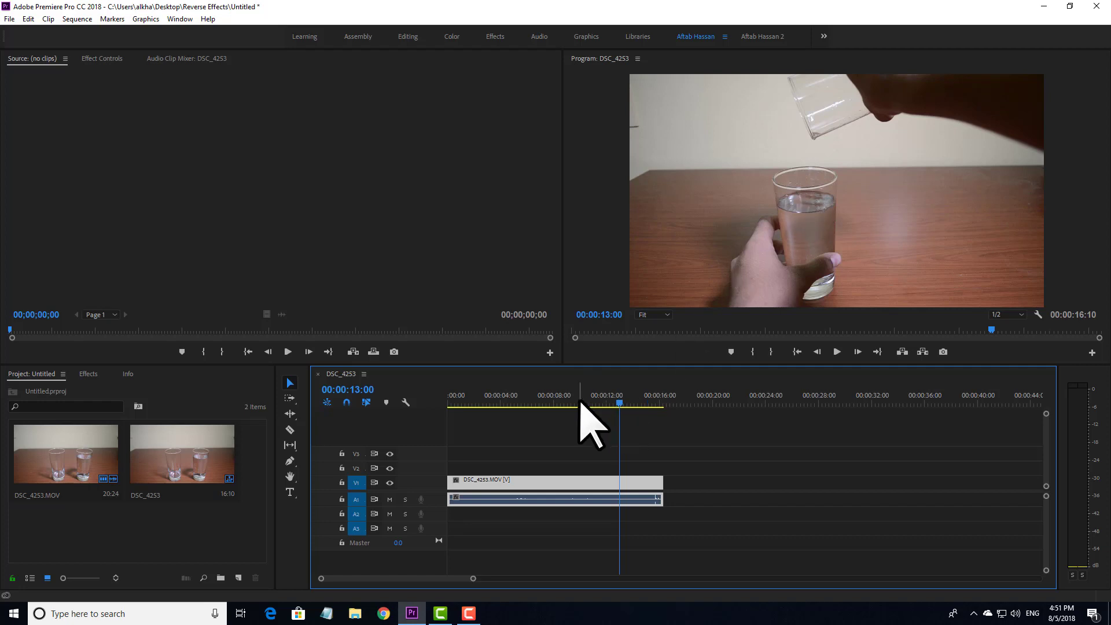
left_click(578, 401)
left_click(450, 399)
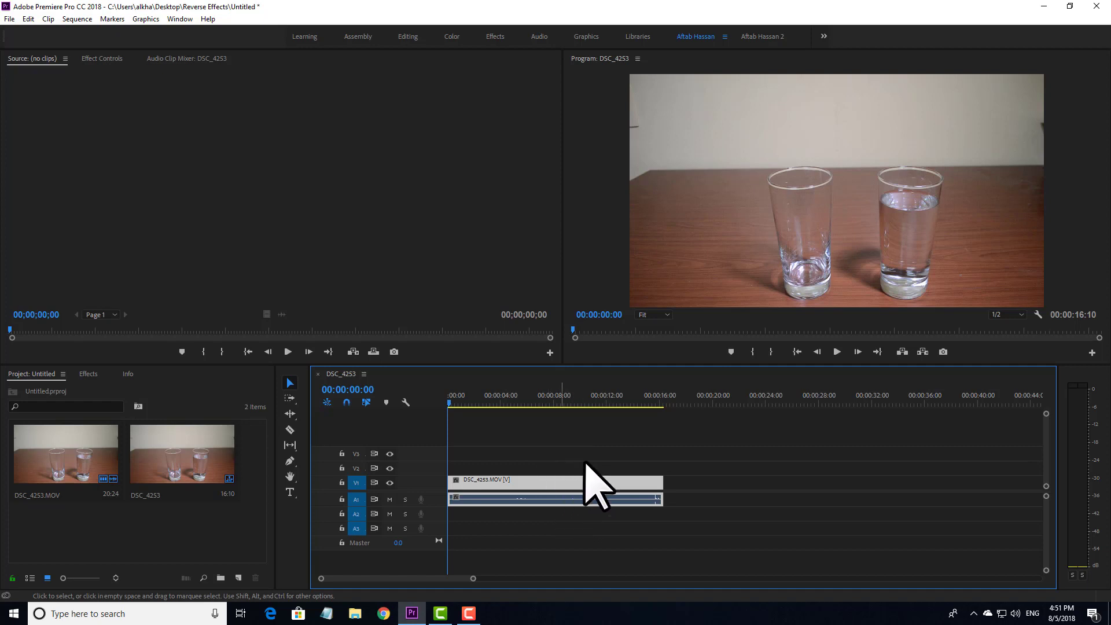
Turn on Reverse Speed for the DSC_4253.MOV clip on V1, keeping its speed at 100%.
left_click_drag(602, 444, 523, 528)
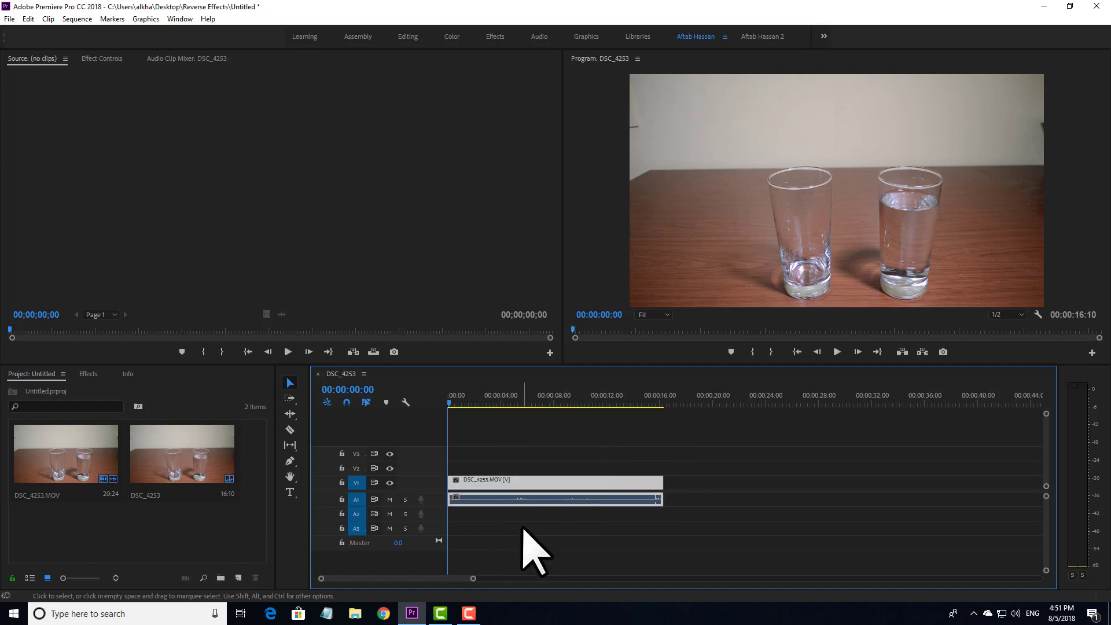
right_click(528, 481)
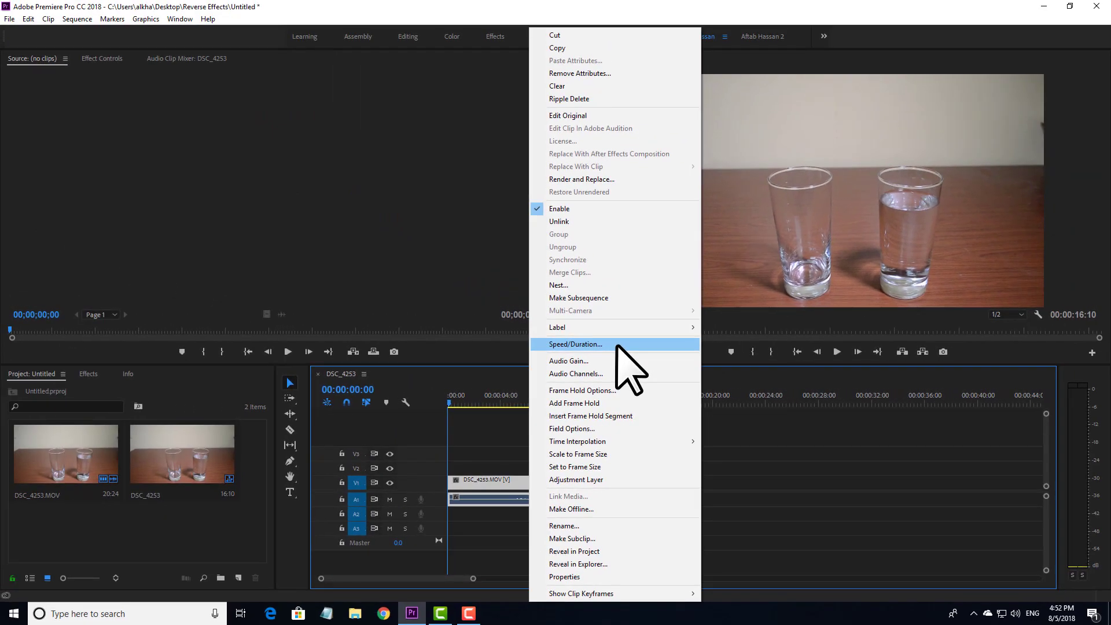
left_click(615, 329)
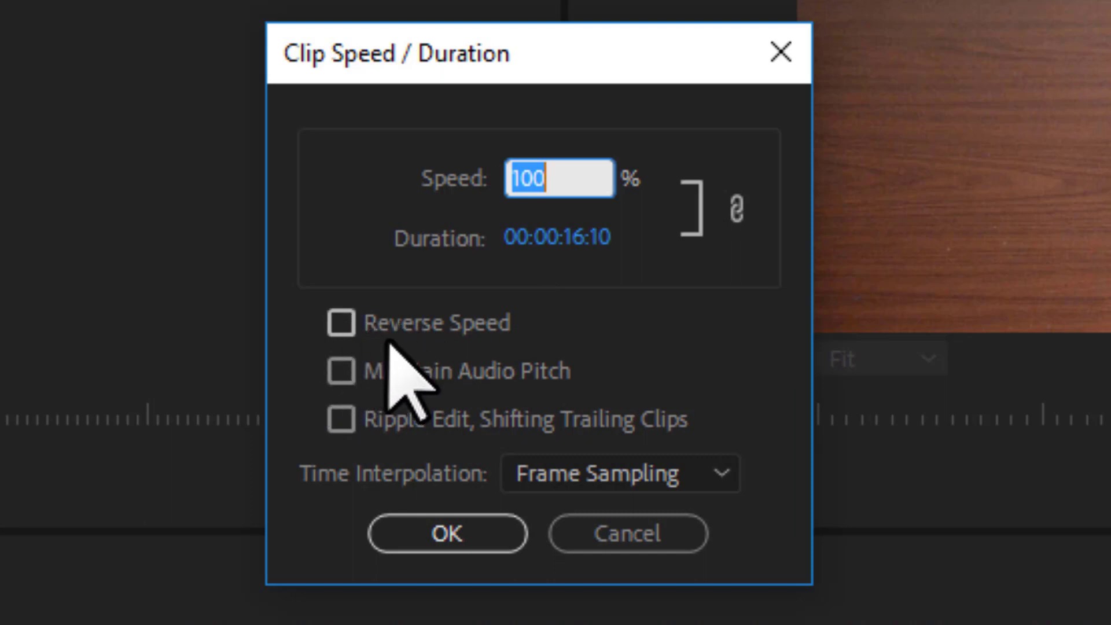
left_click(341, 322)
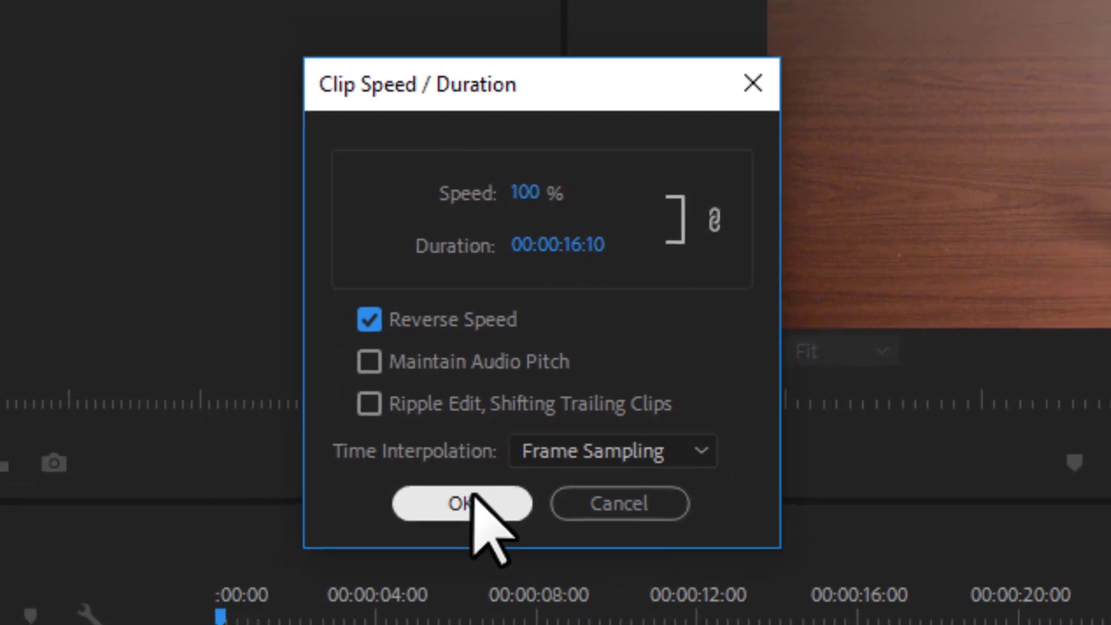
left_click(481, 524)
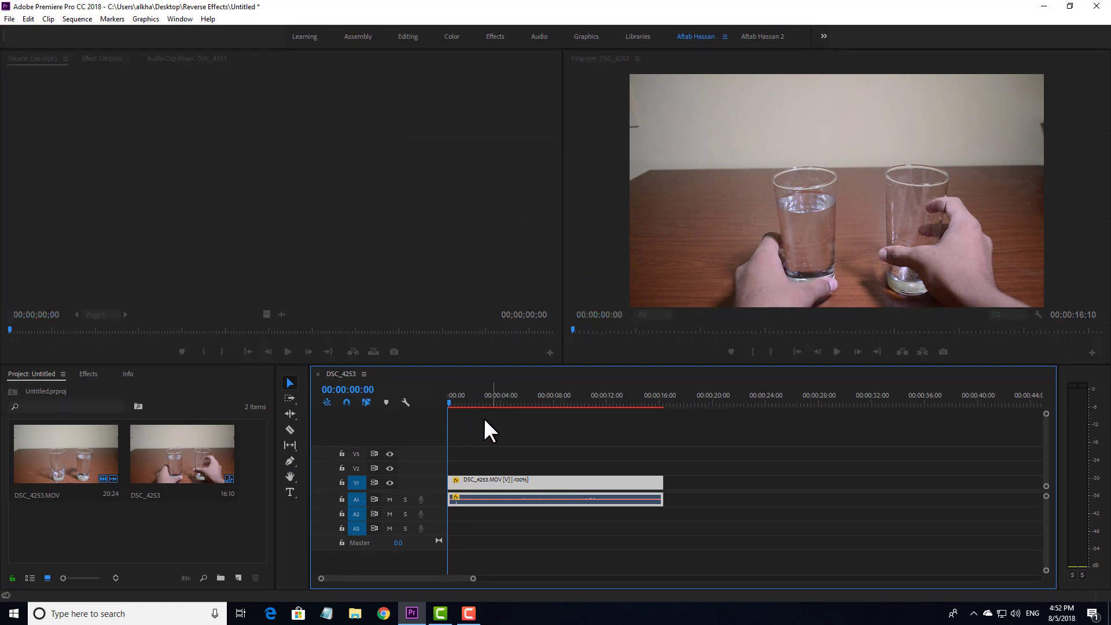
Play the reversed clip from the beginning, and return the playhead to the start of the sequence.
key("ctrl+s")
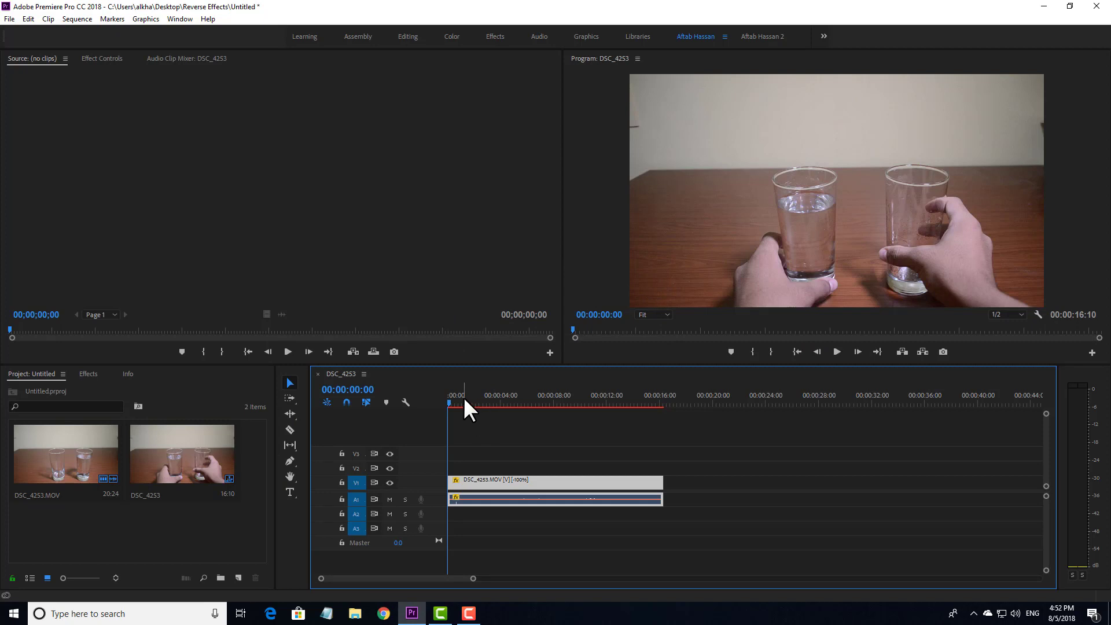
mouse_move(464, 397)
left_mouse_down()
mouse_move(425, 399)
mouse_move(442, 398)
left_mouse_up()
key("Return")
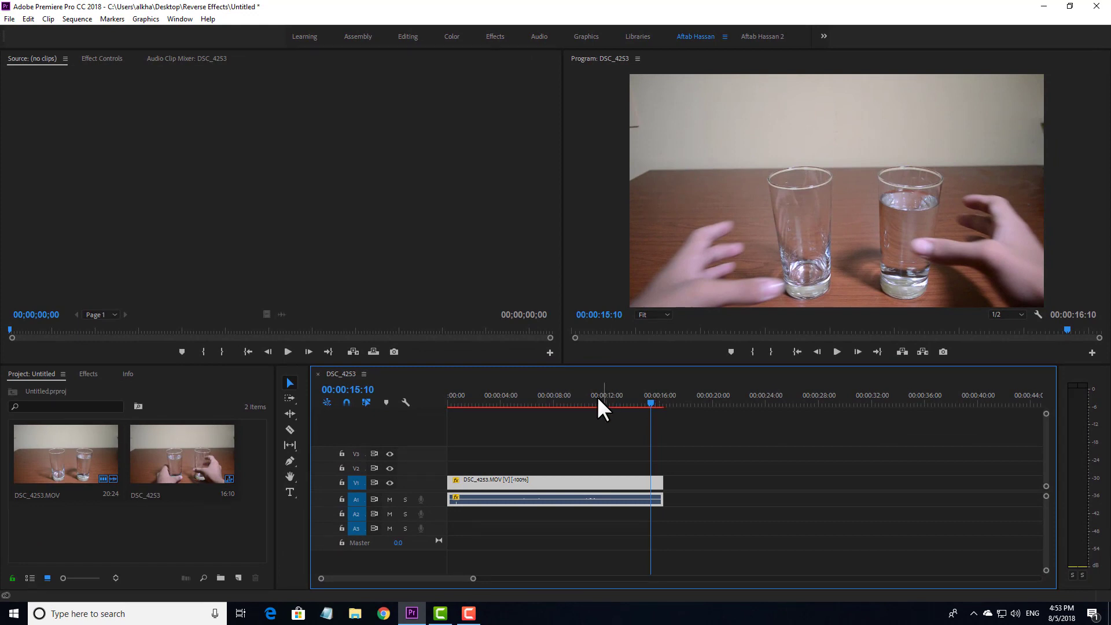
left_click_drag(597, 397, 409, 408)
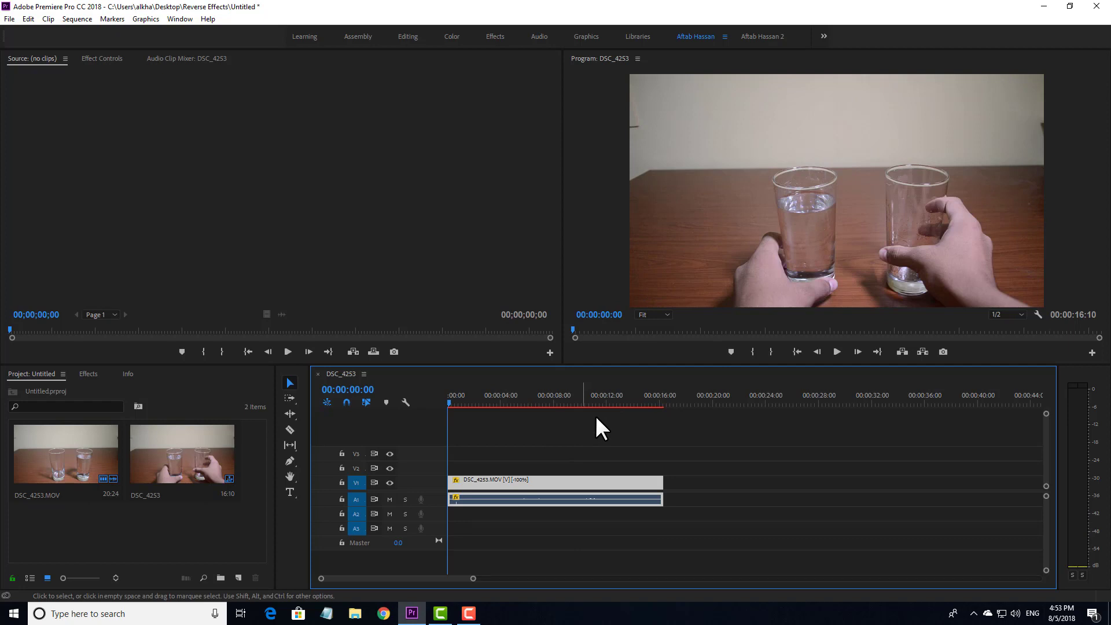
Check the reversed clip's speed and duration settings, and close them.
right_click(532, 484)
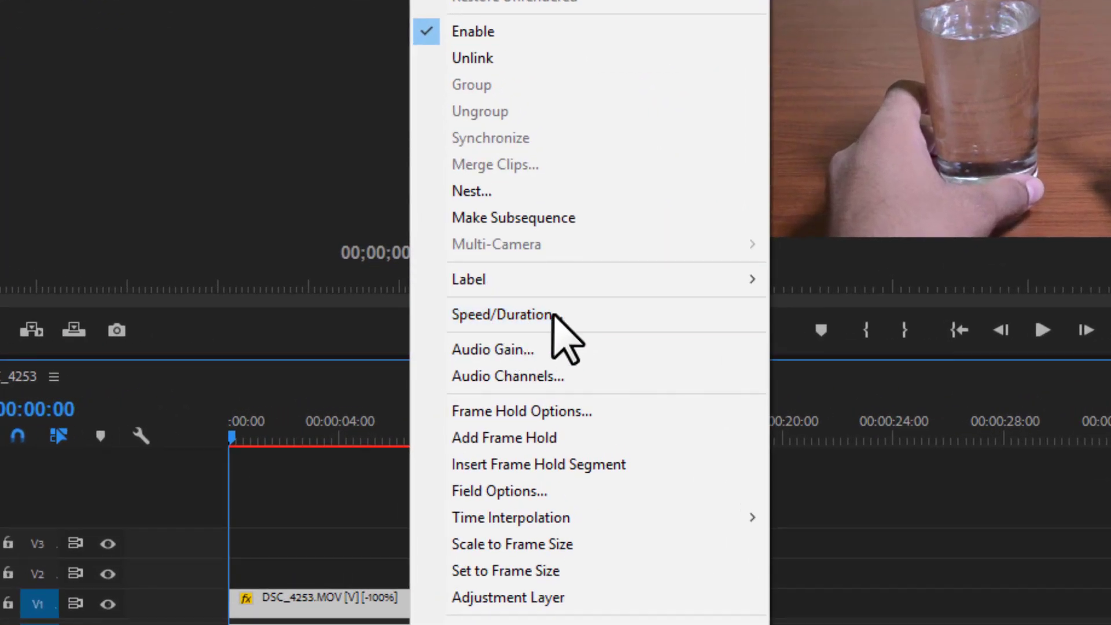
left_click(550, 314)
left_click(528, 366)
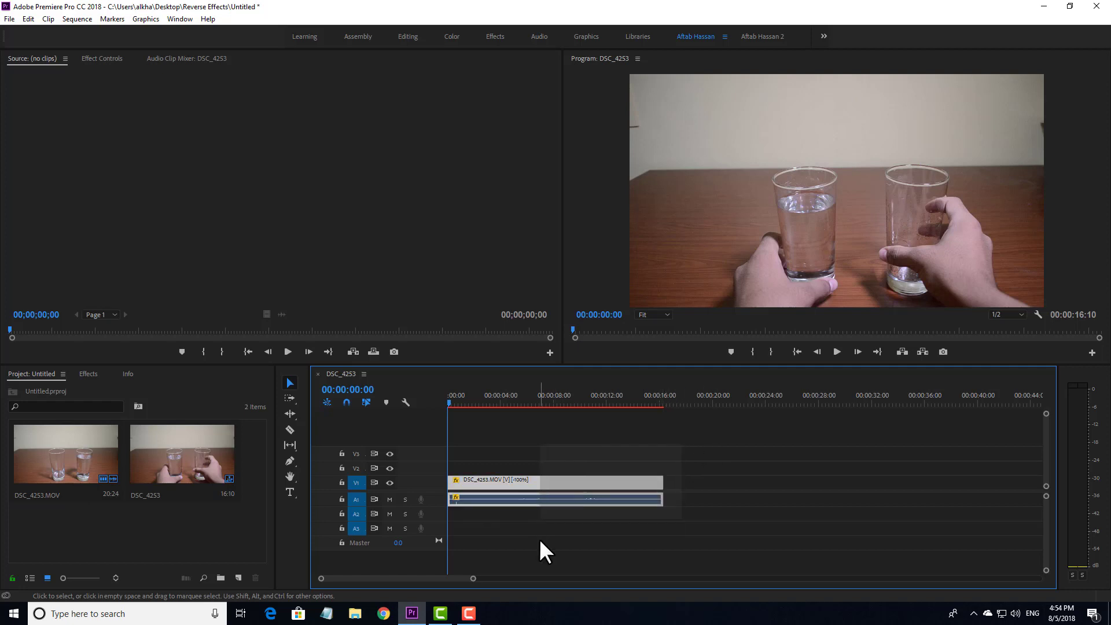
Delete the DSC_4253 sequence and the DSC_4253.MOV source clip from the project.
left_click(182, 446)
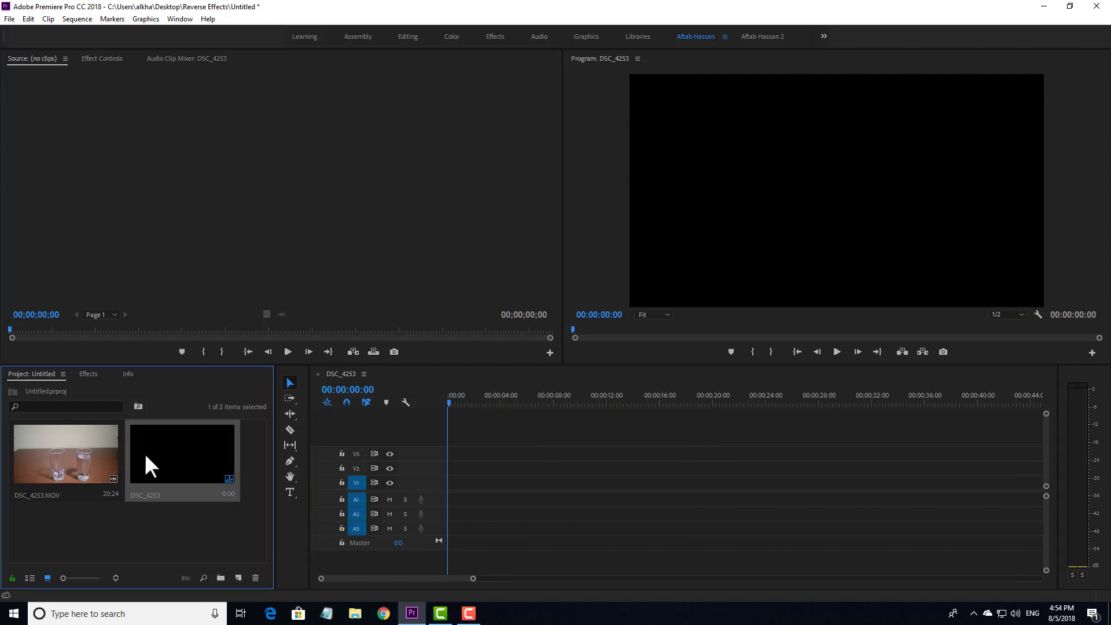
key("Delete")
left_click(104, 449)
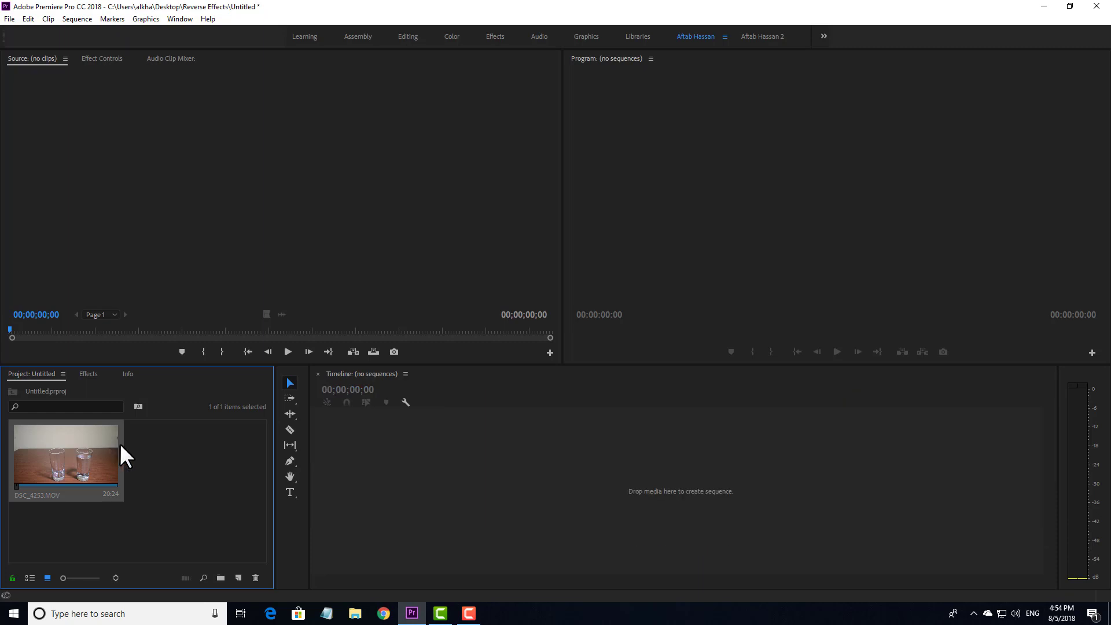
key("Delete")
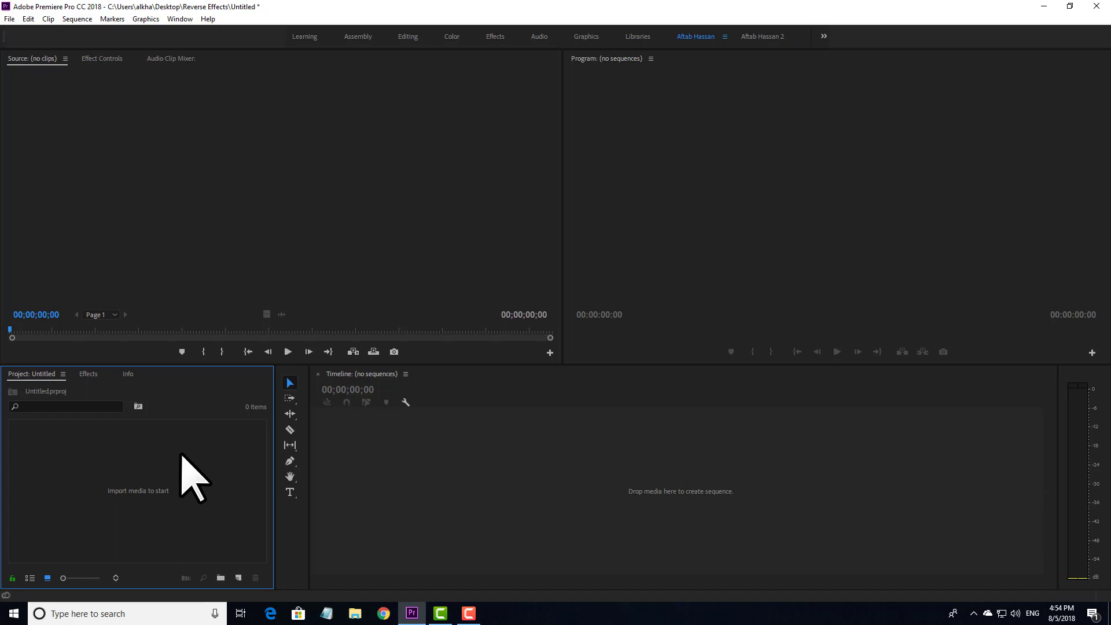
left_click(440, 458)
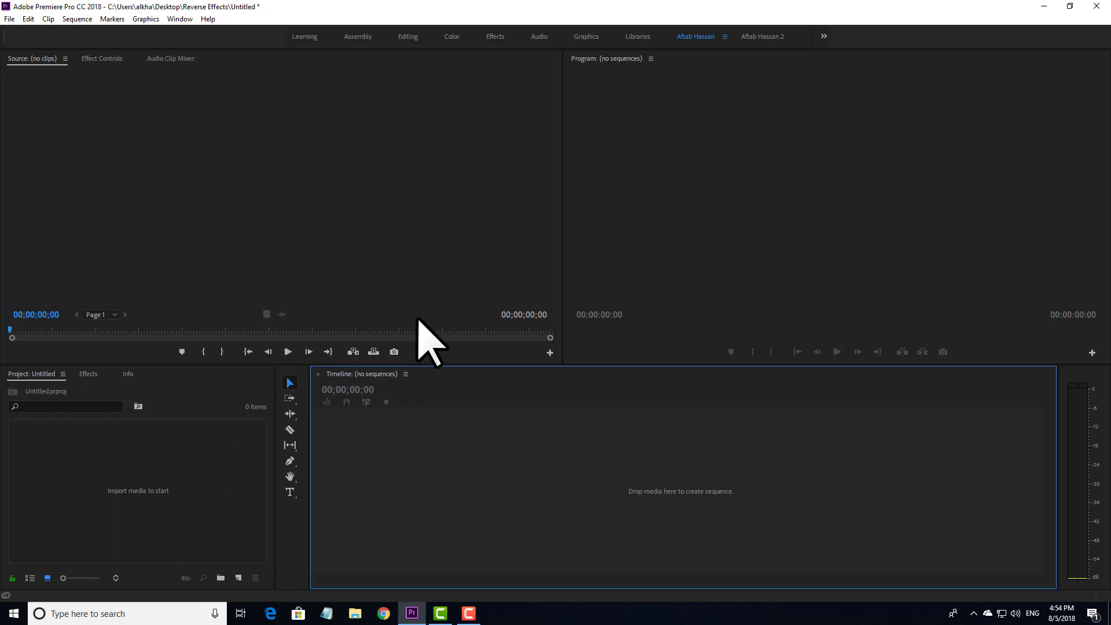
left_click(379, 313)
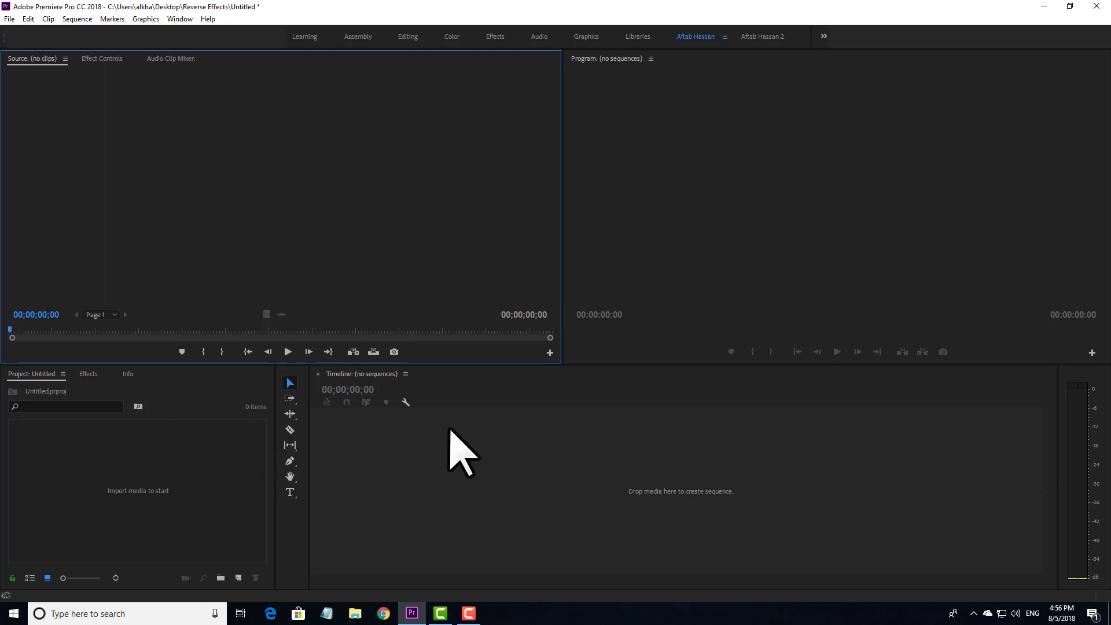
Import the DSC_4253 video from the Reverse Effects folder on the Desktop into the project.
left_click(156, 467)
double_click(156, 468)
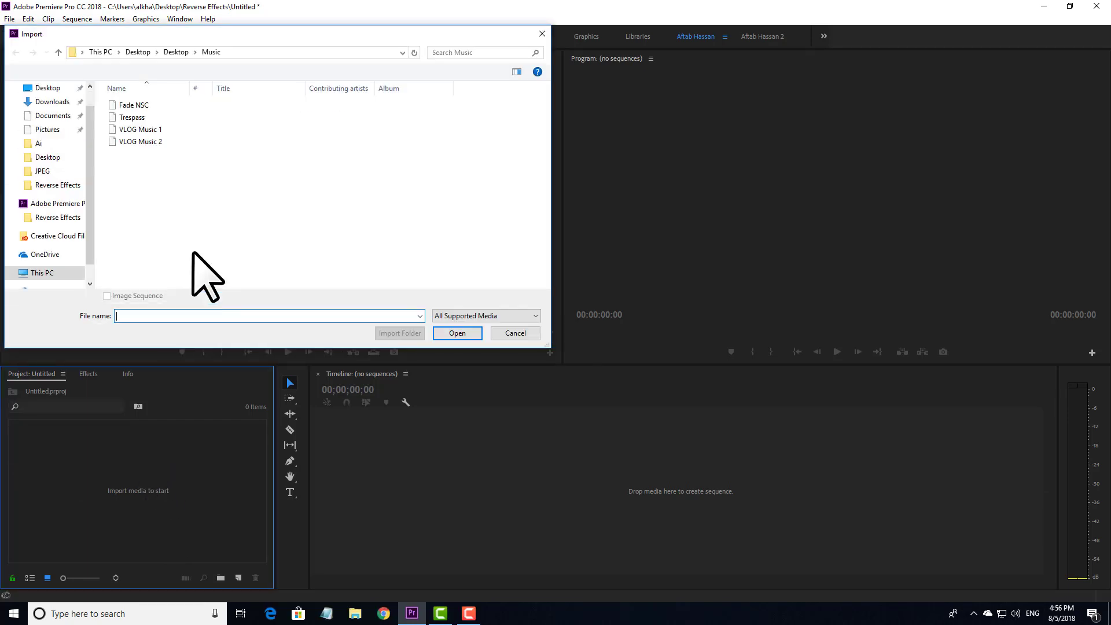
left_click(45, 88)
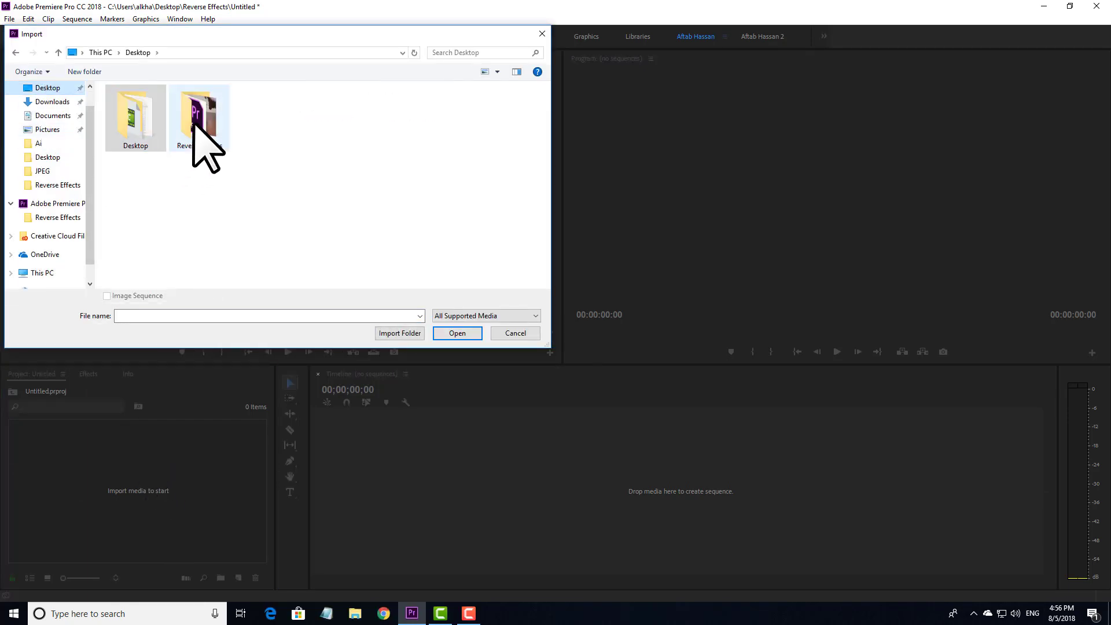
double_click(194, 128)
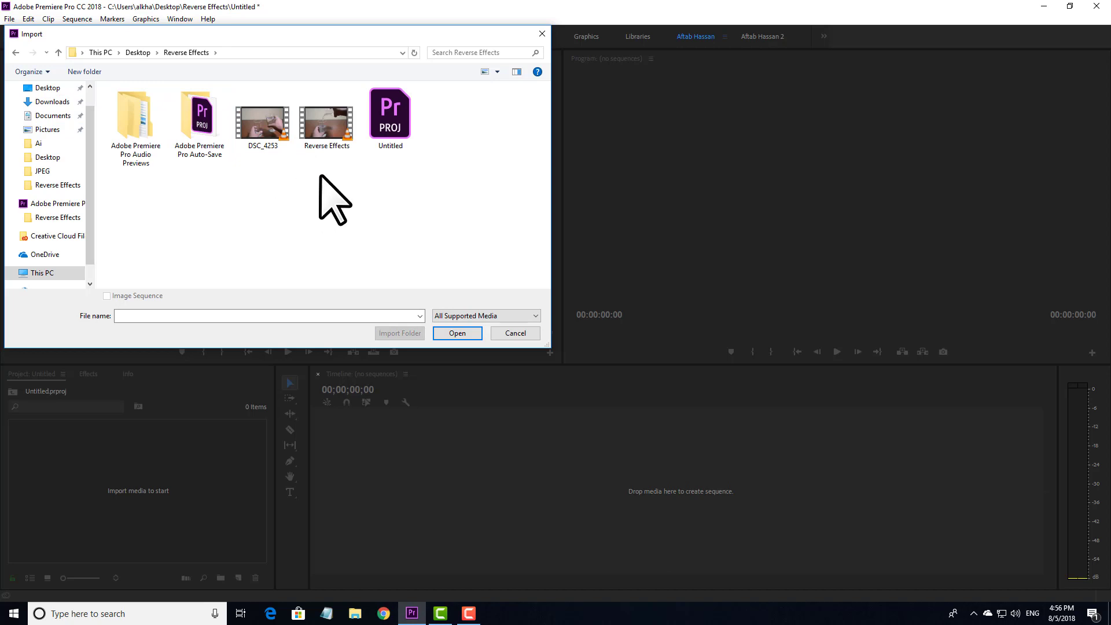
left_click(266, 119)
double_click(267, 119)
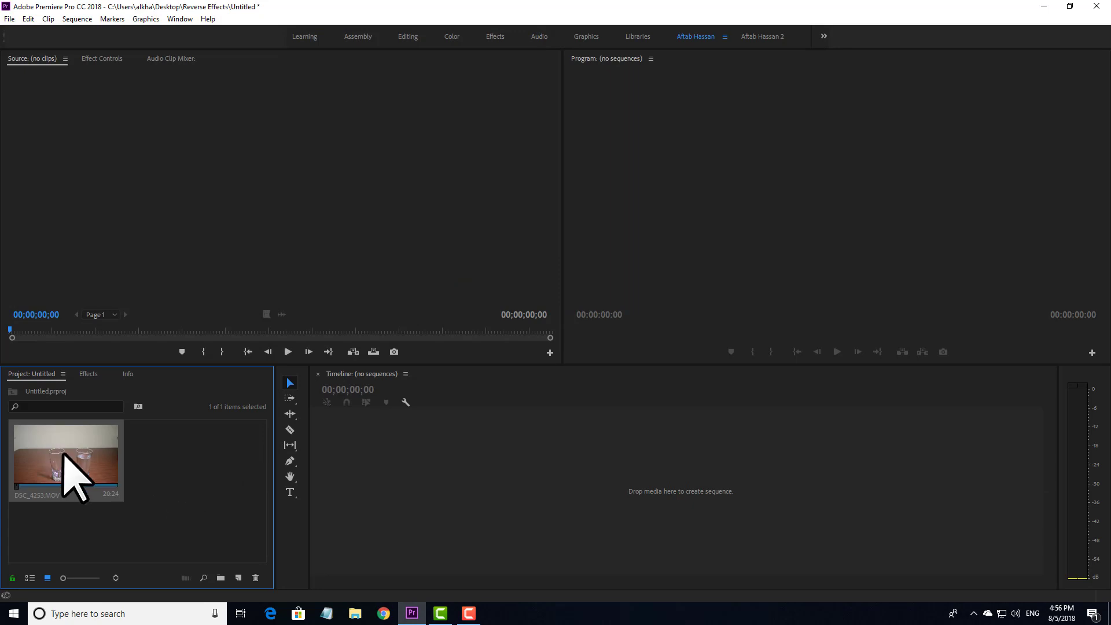
Create a sequence from DSC_4253.MOV by placing the clip on the empty timeline.
left_click_drag(121, 461, 532, 466)
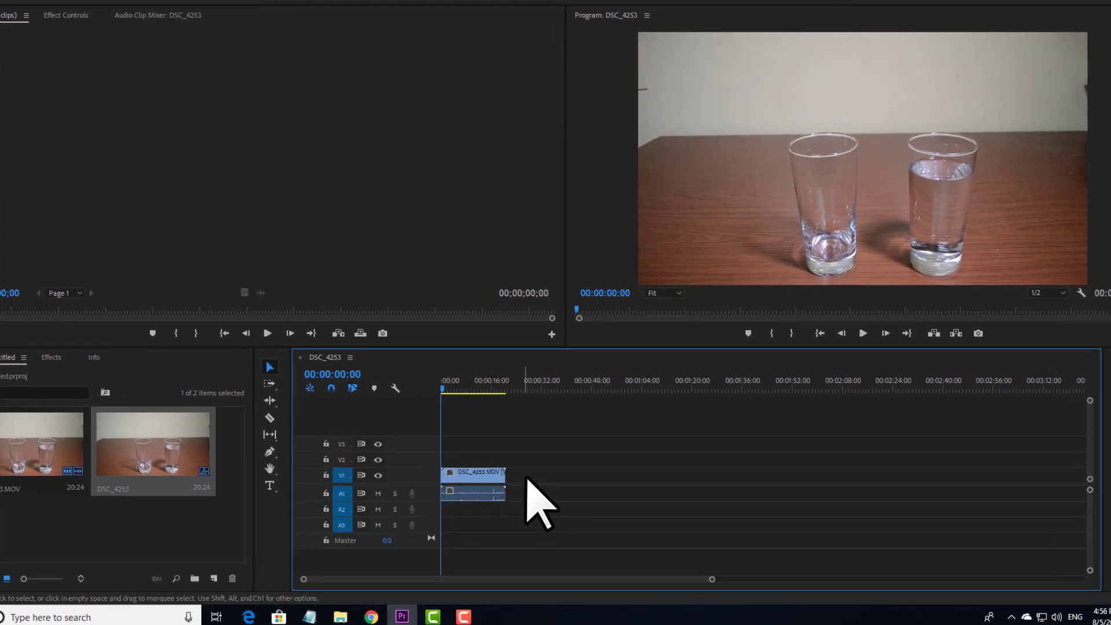
scroll(532, 475, "up", 3)
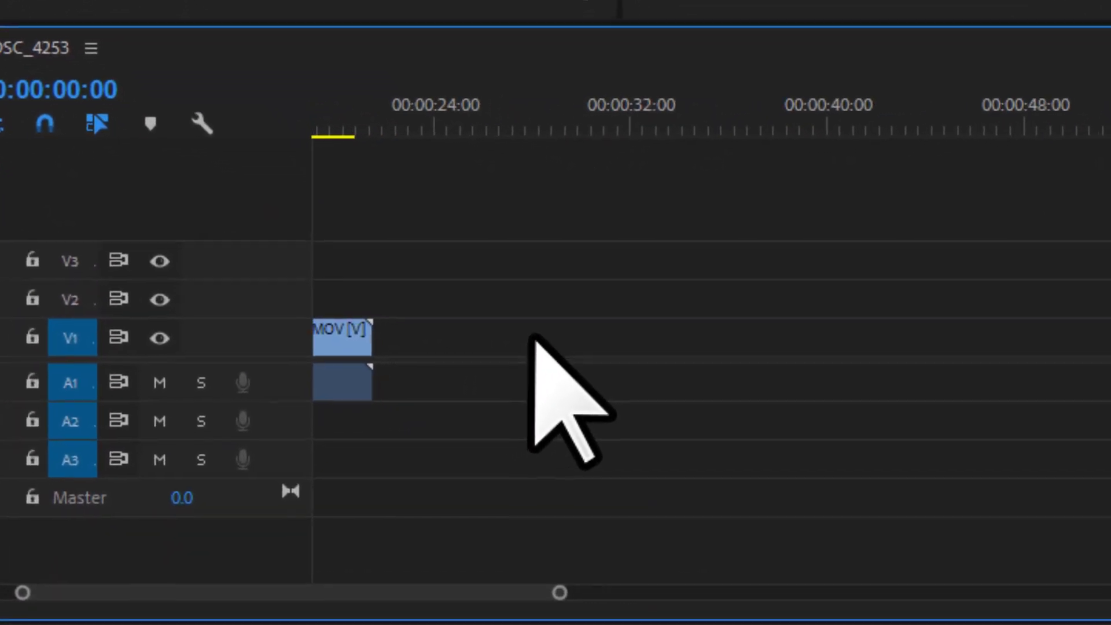
scroll(532, 340, "up", 2)
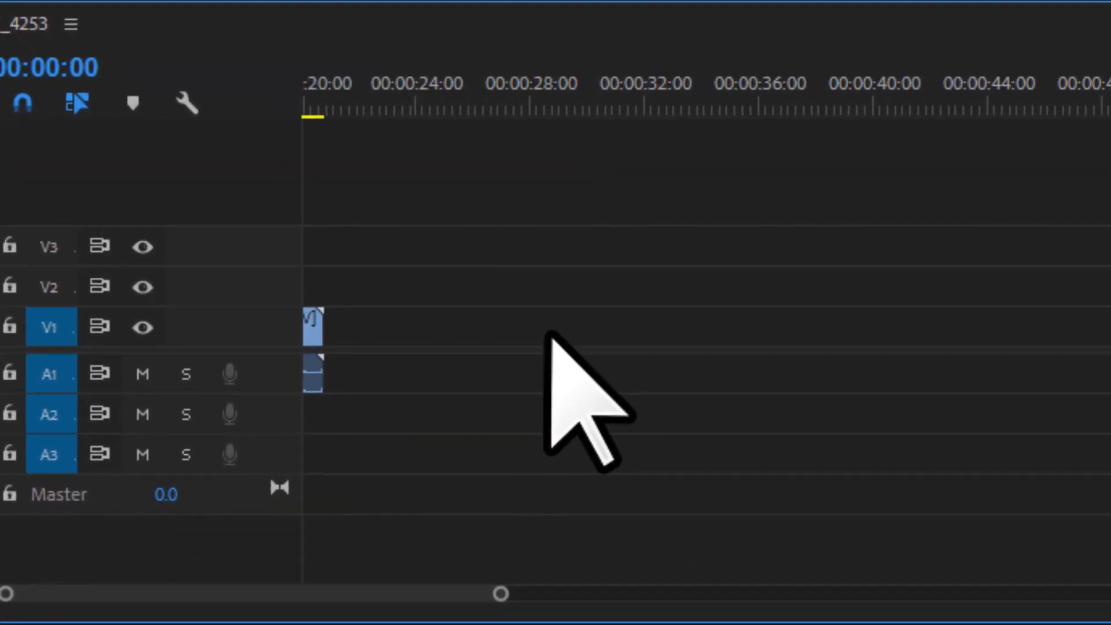
left_click_drag(429, 594, 289, 590)
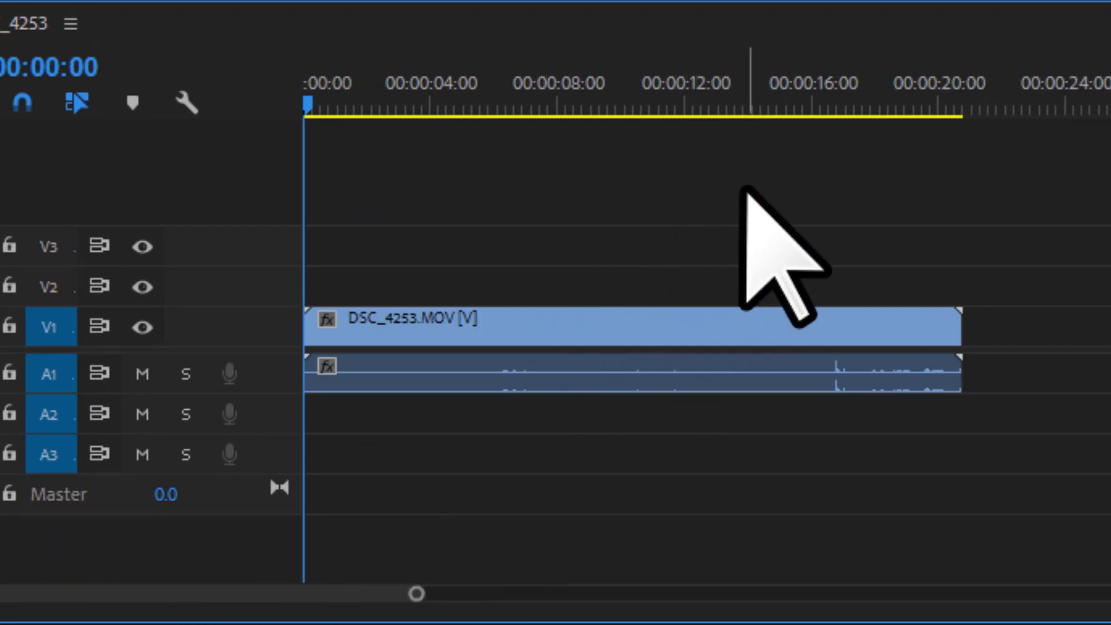
left_click(645, 367)
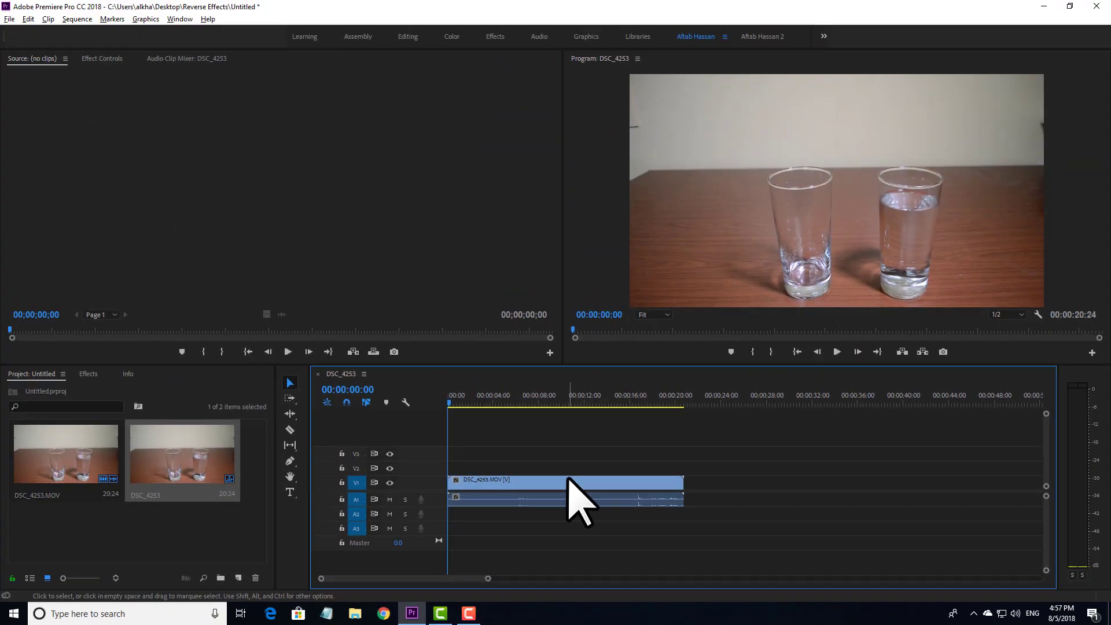
Set the DSC_4253.MOV timeline clip's speed to 150% with Reverse Speed left off.
right_click(568, 478)
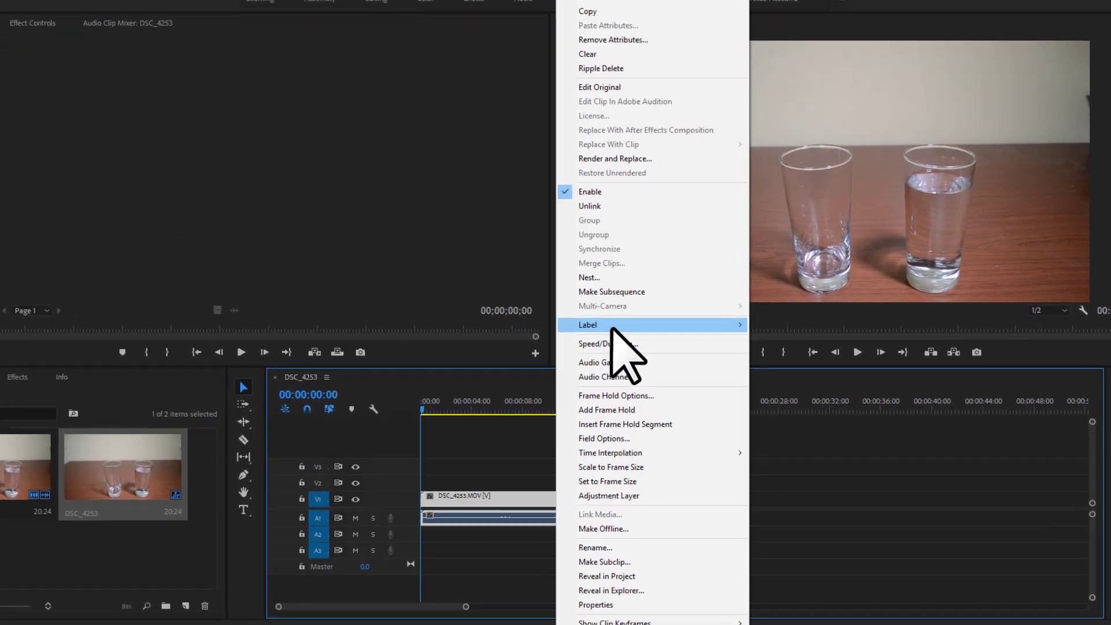
left_click(549, 338)
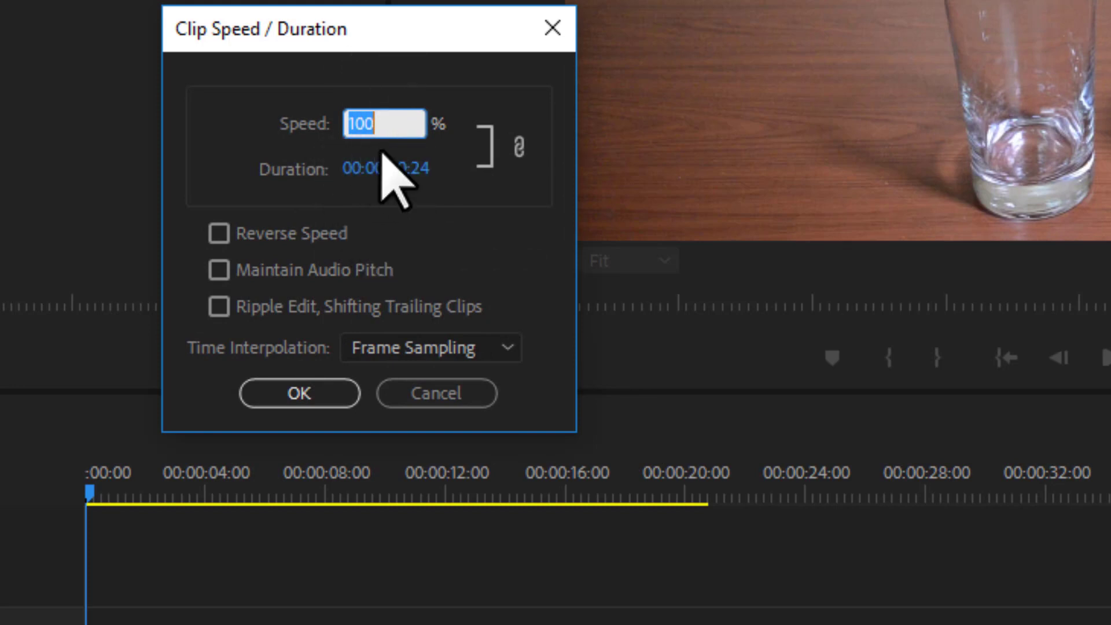
left_click(388, 115)
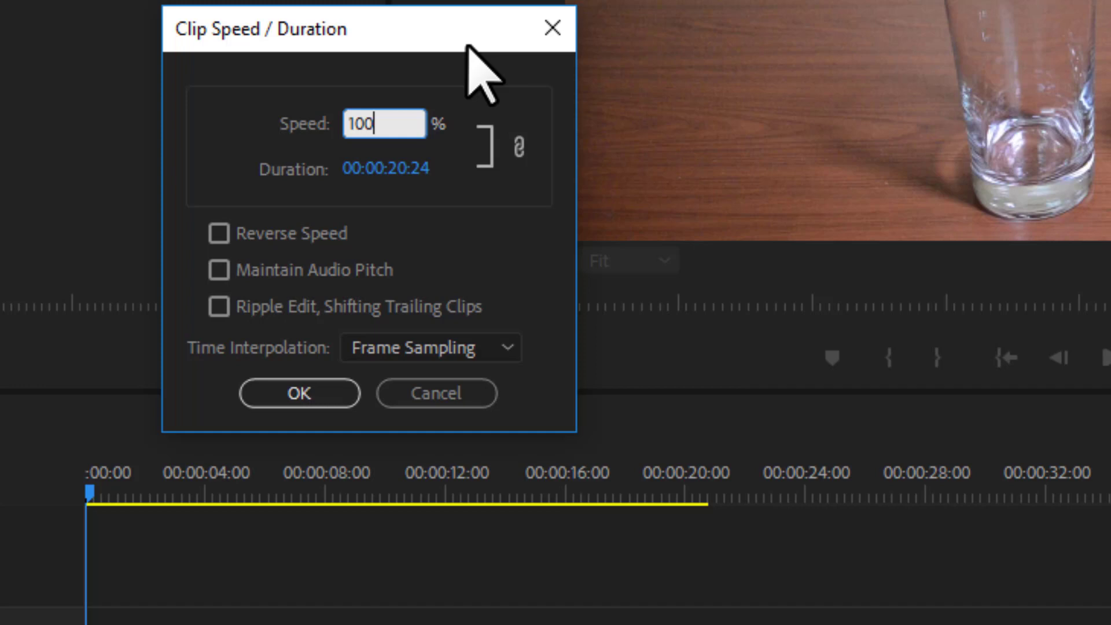
left_click_drag(369, 114, 348, 117)
left_click(408, 111)
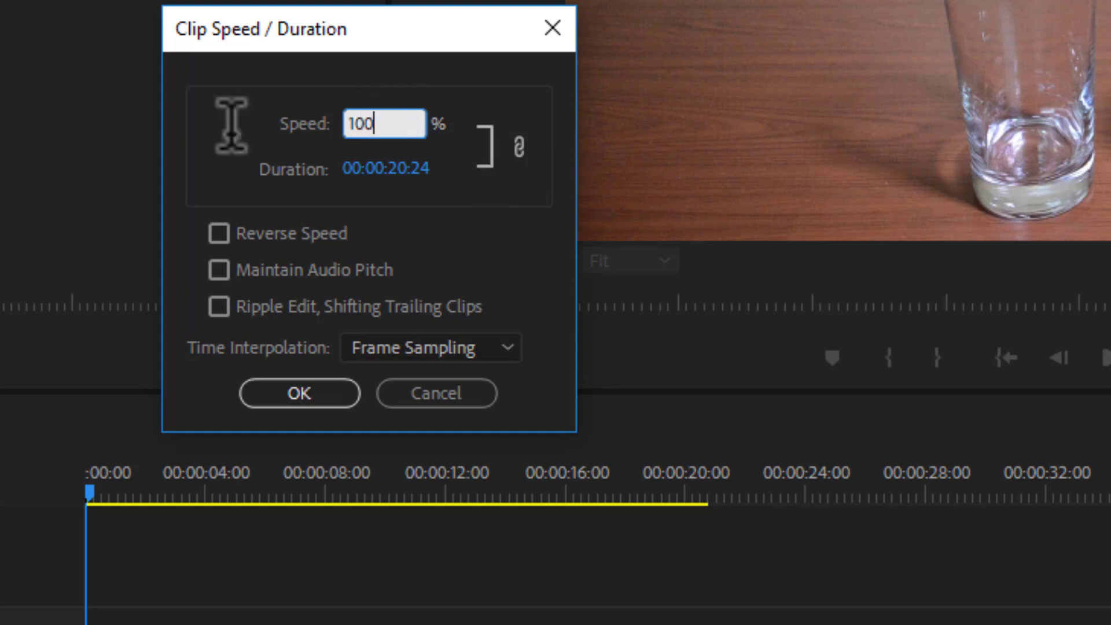
type("150")
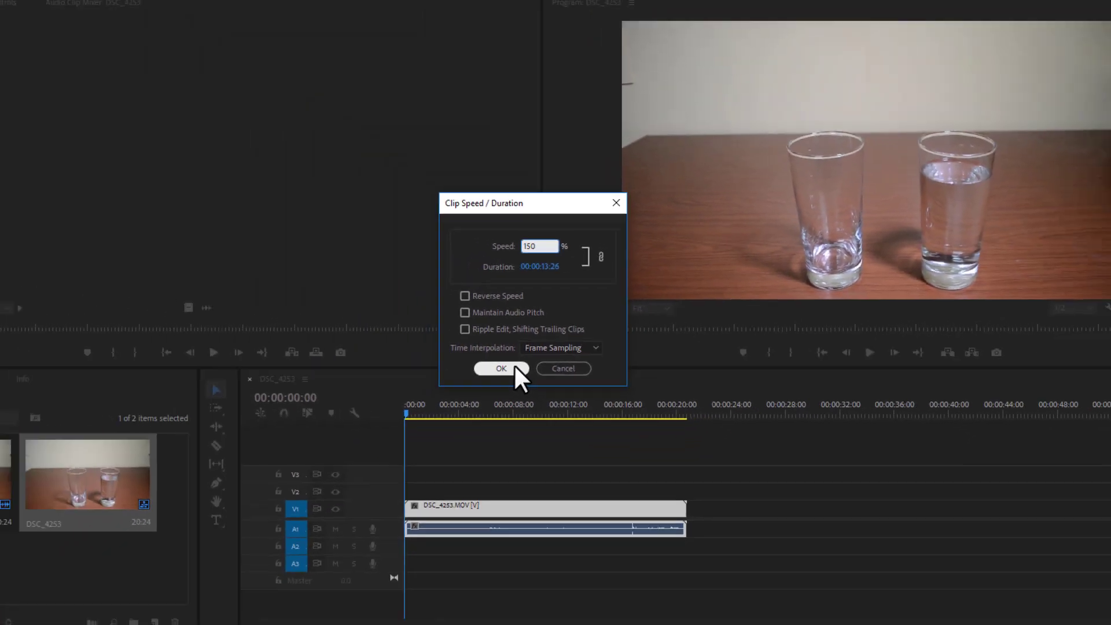
left_click(501, 368)
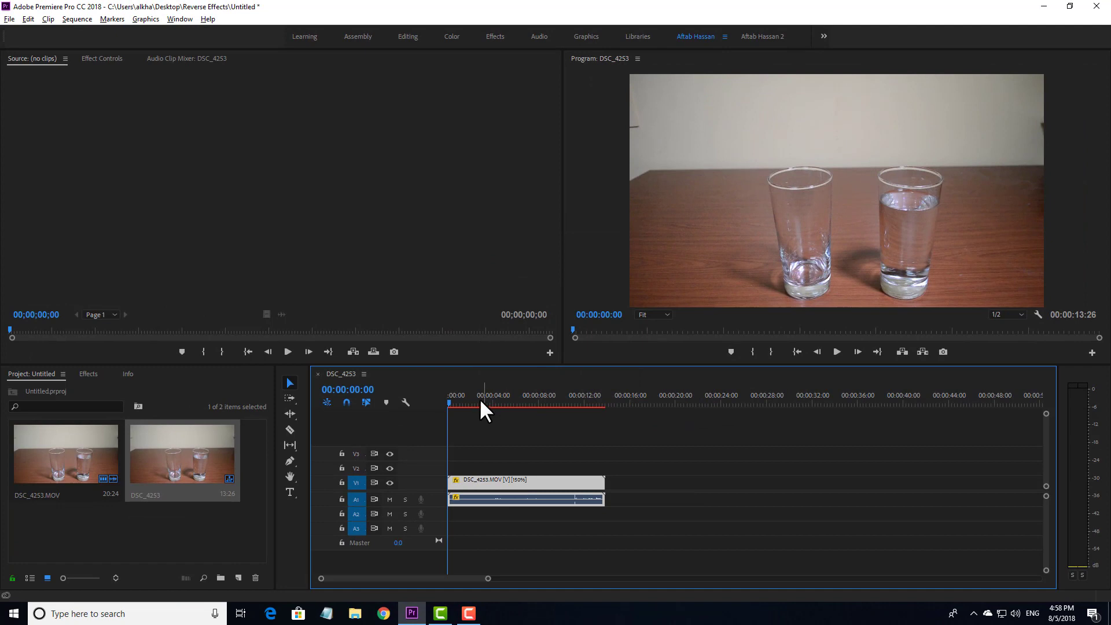
Play the sped-up clip from the start of the sequence.
left_click(436, 408)
left_click_drag(490, 395, 422, 392)
key("space")
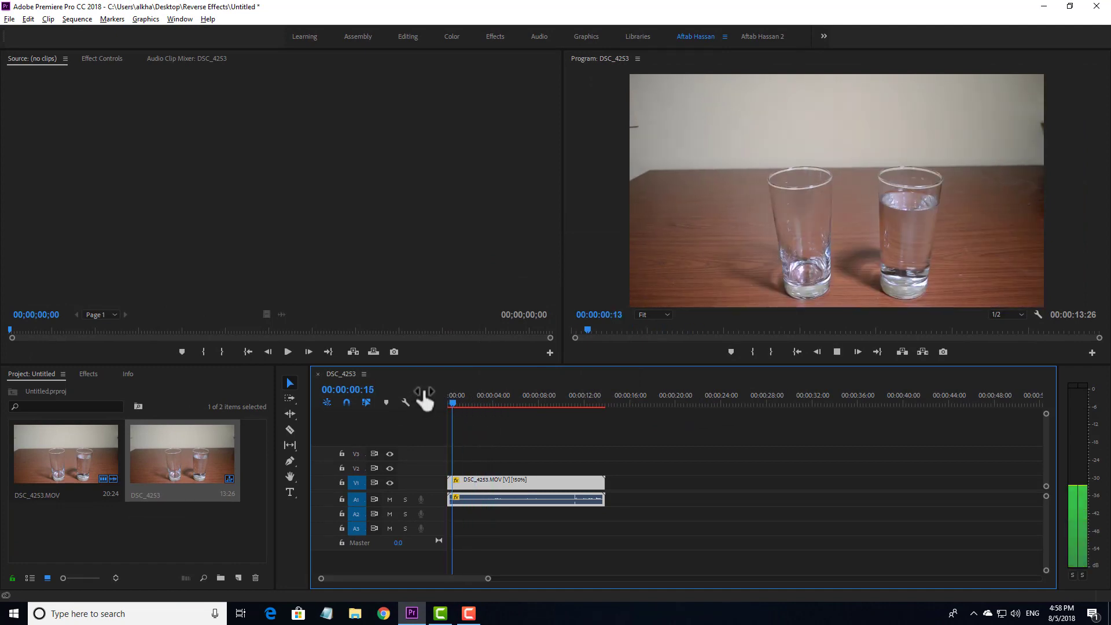
Play the 150% clip in several stretches and return the playhead to the start of the sequence.
key("space")
key("space")
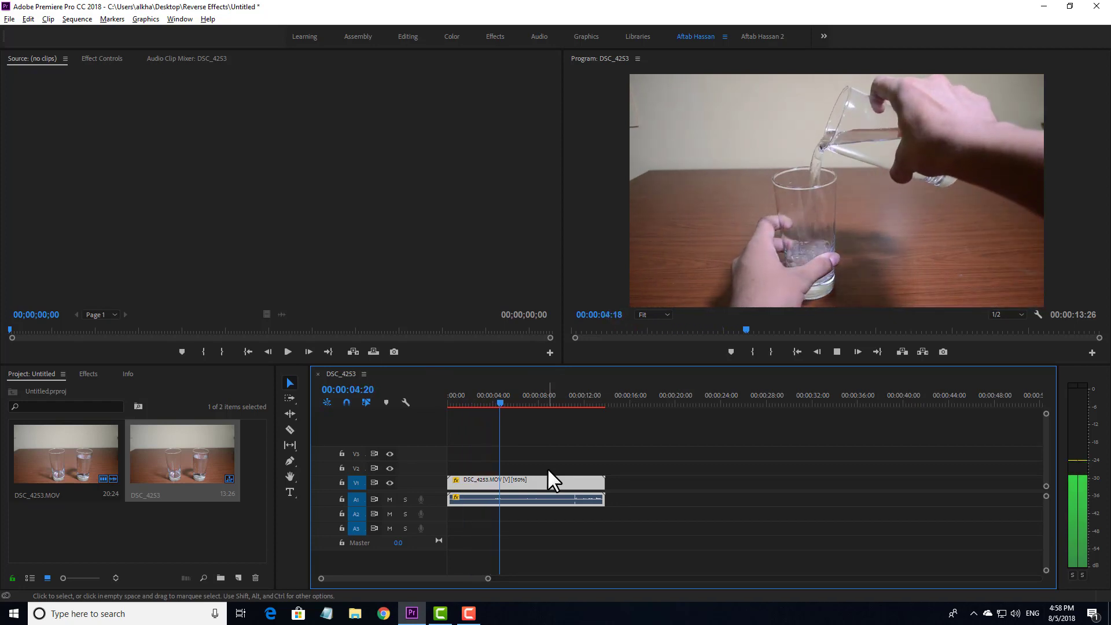
key("space")
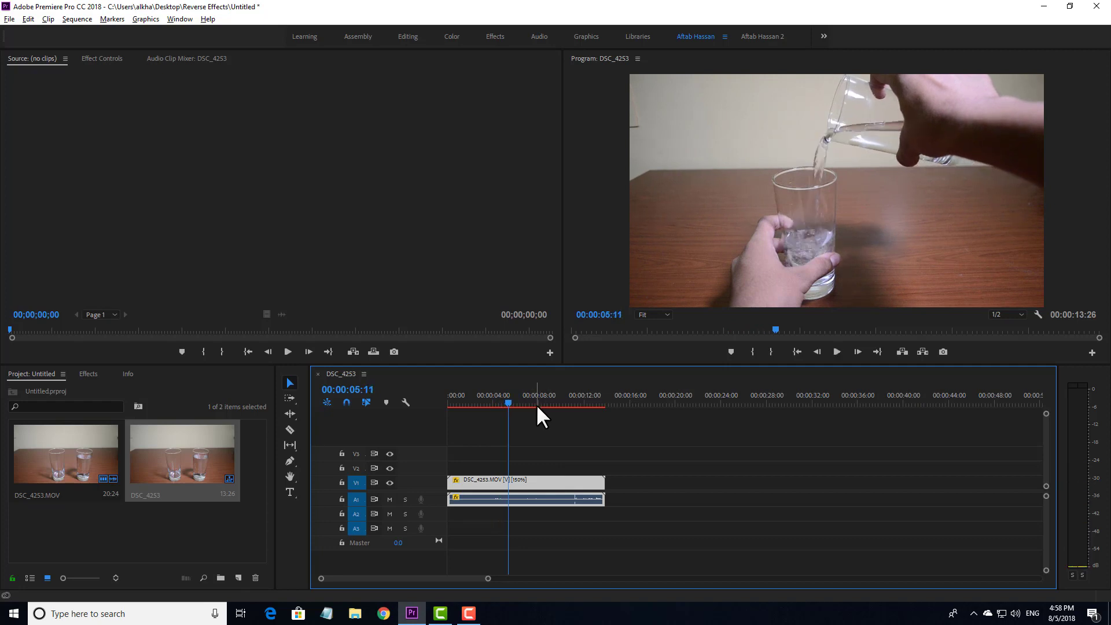
key("space")
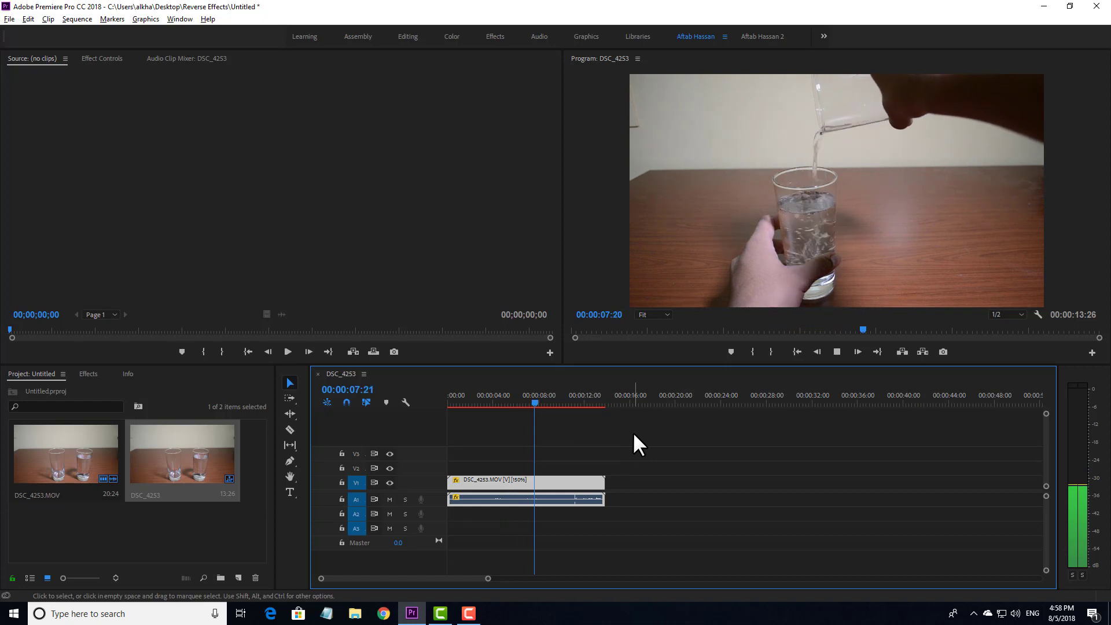
key("space")
key("Home")
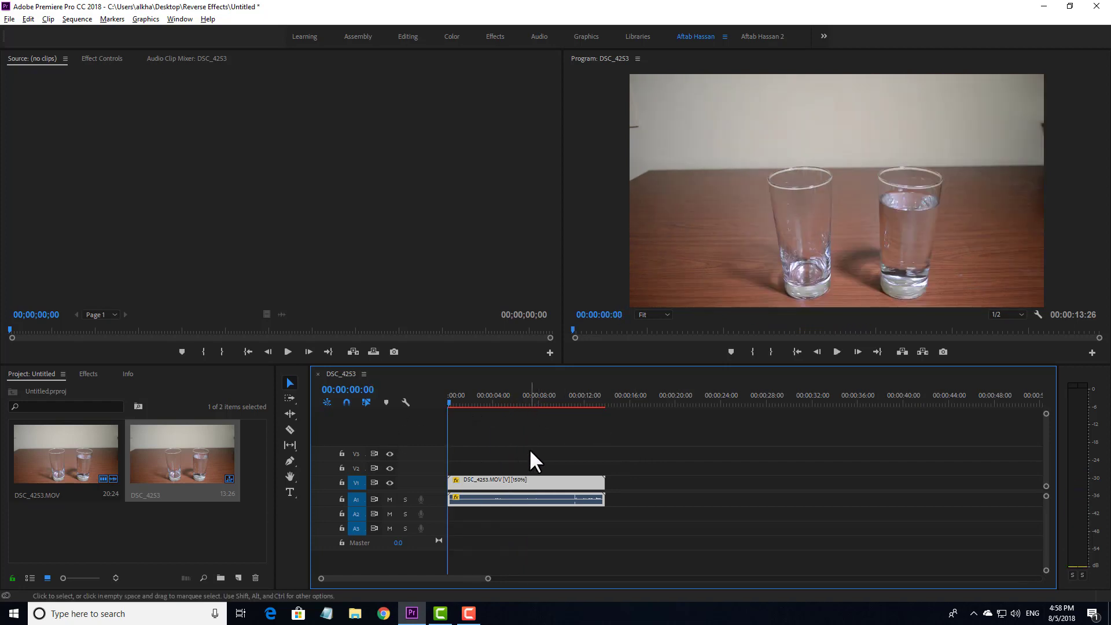
Set the DSC_4253.MOV timeline clip's speed to 300% with Reverse Speed left off.
right_click(542, 477)
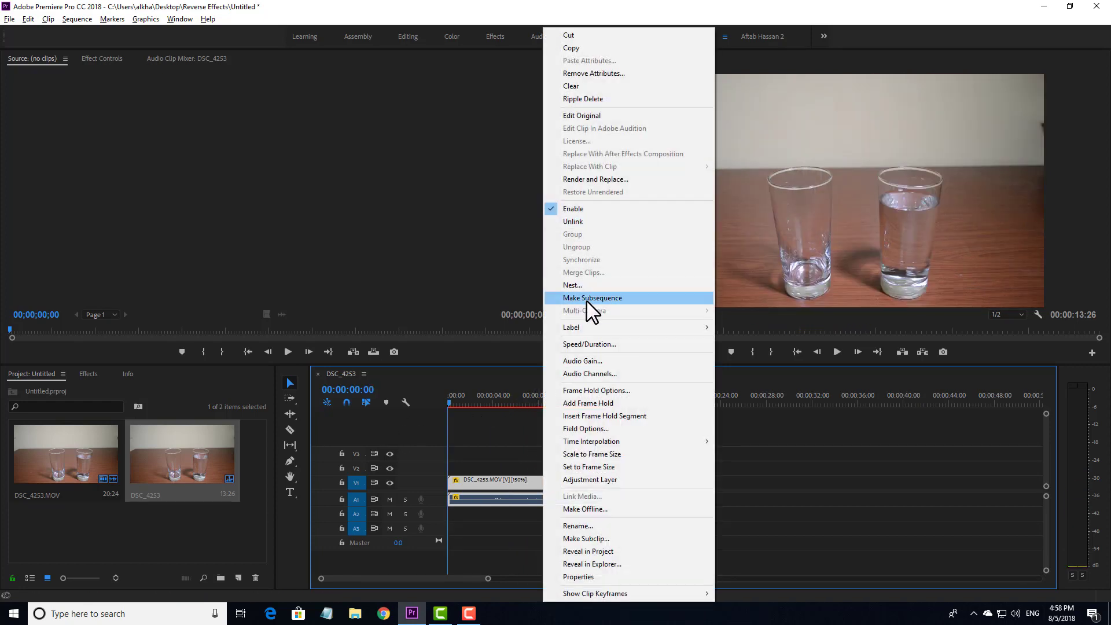
left_click(592, 343)
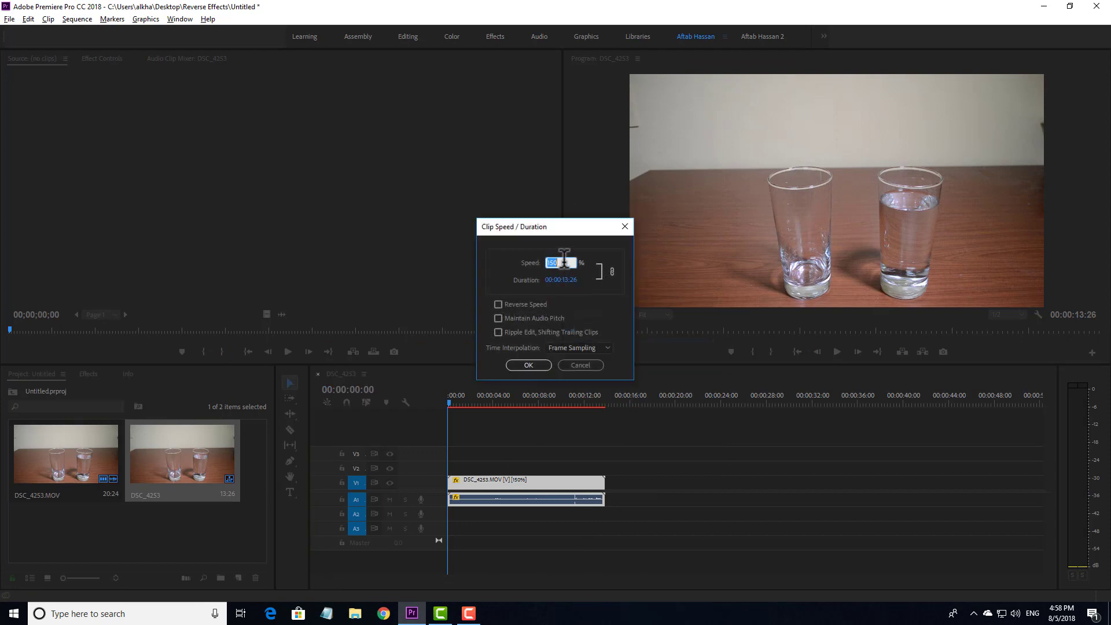
type("300")
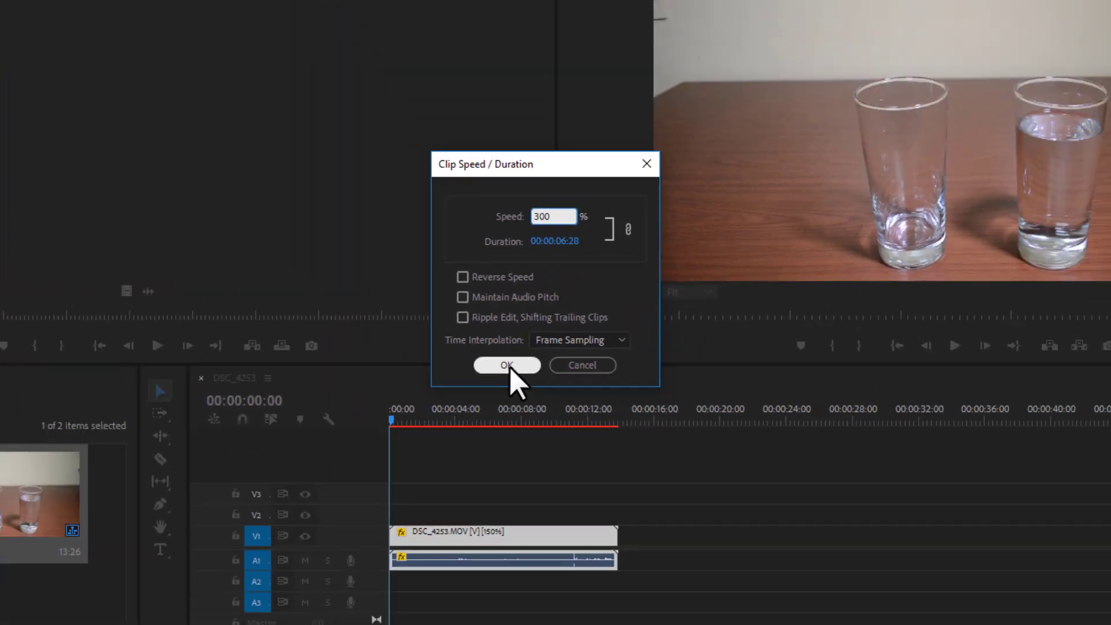
left_click(450, 365)
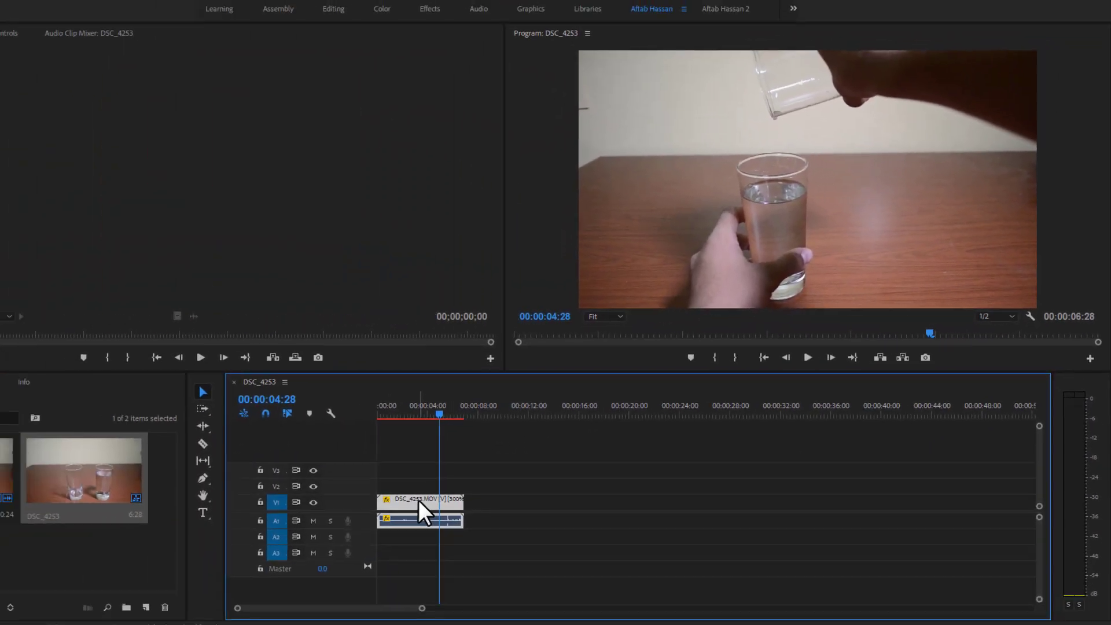
Set the DSC_4253.MOV timeline clip's speed to 50% and preview the slow motion from about 14 seconds into the sequence.
right_click(418, 499)
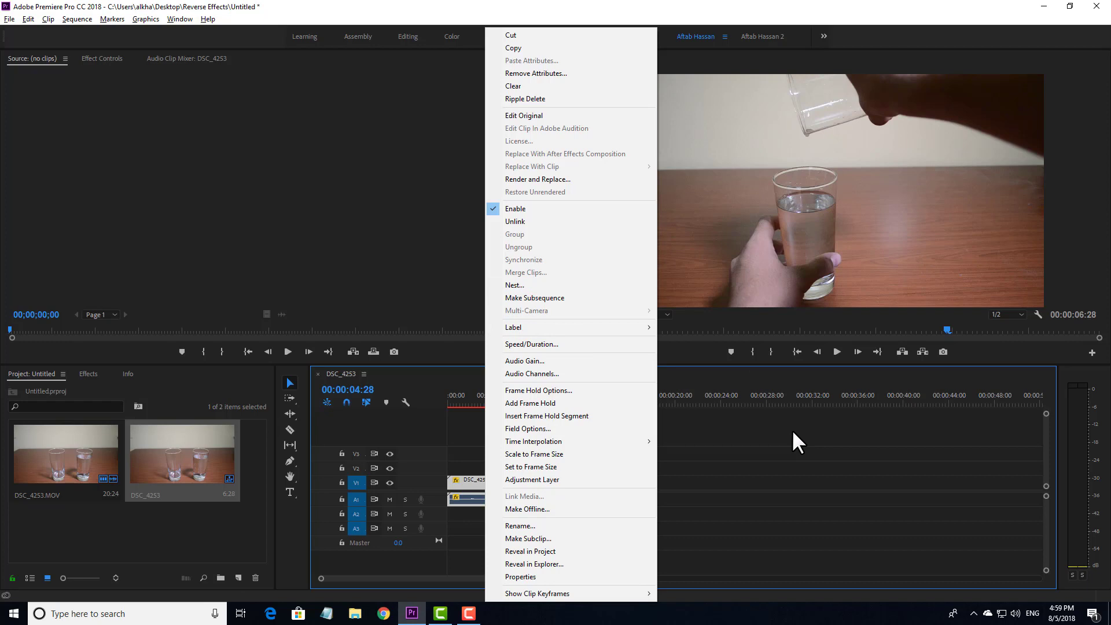
left_click(792, 432)
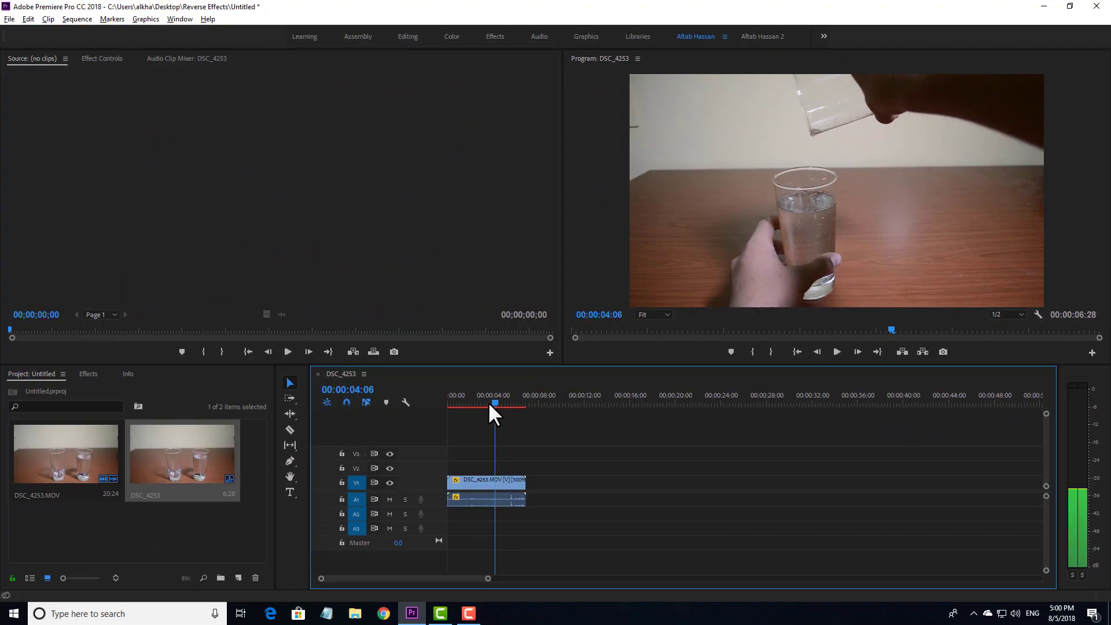
left_click(485, 403)
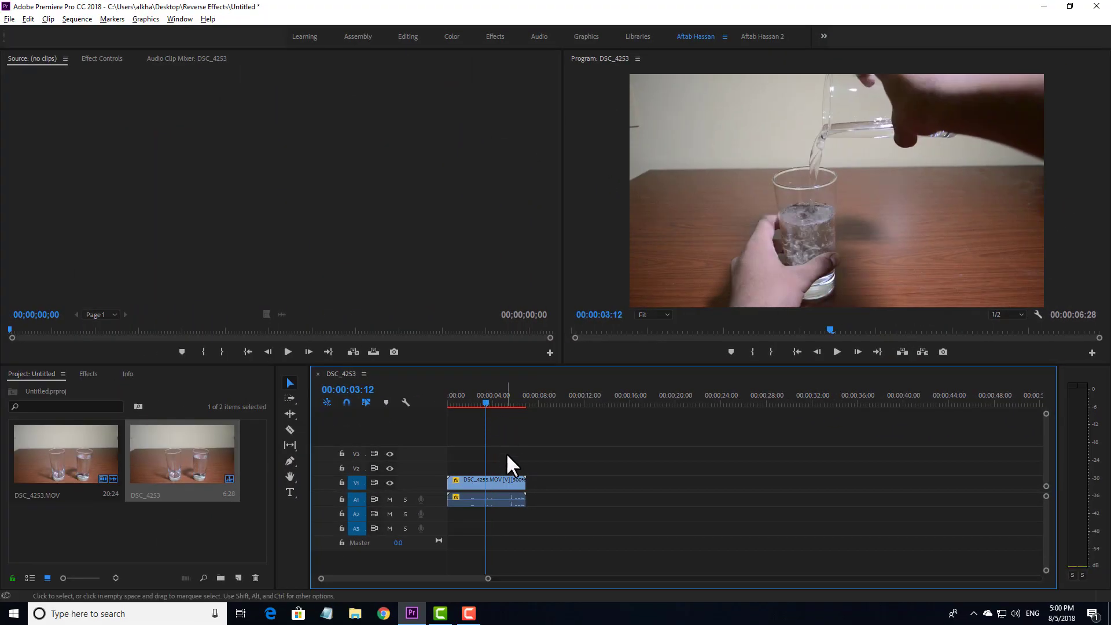
right_click(504, 484)
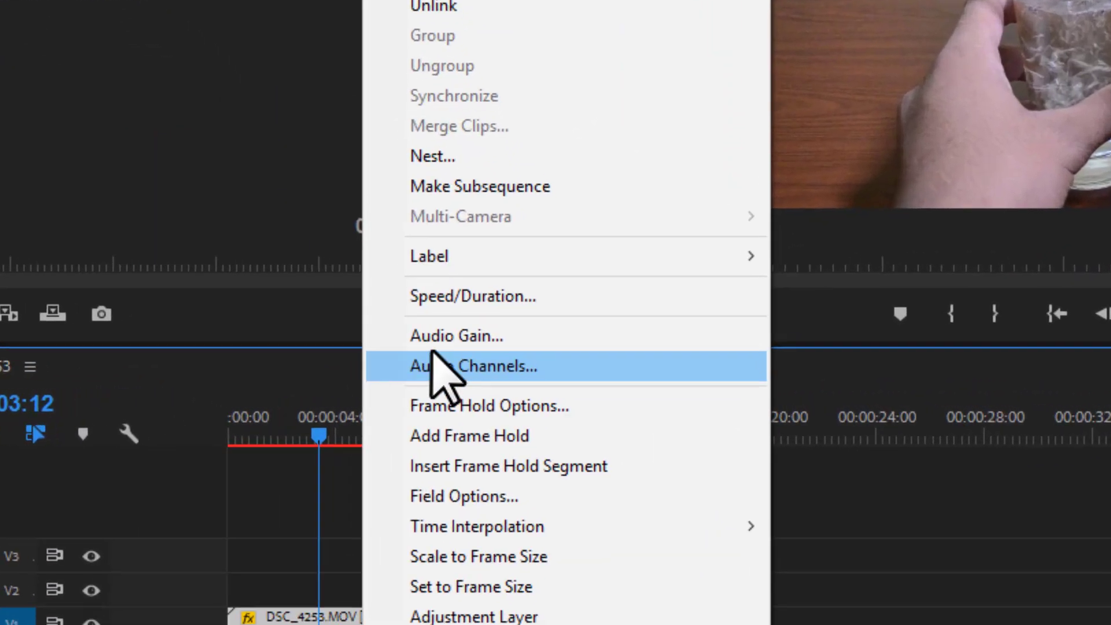
left_click(538, 333)
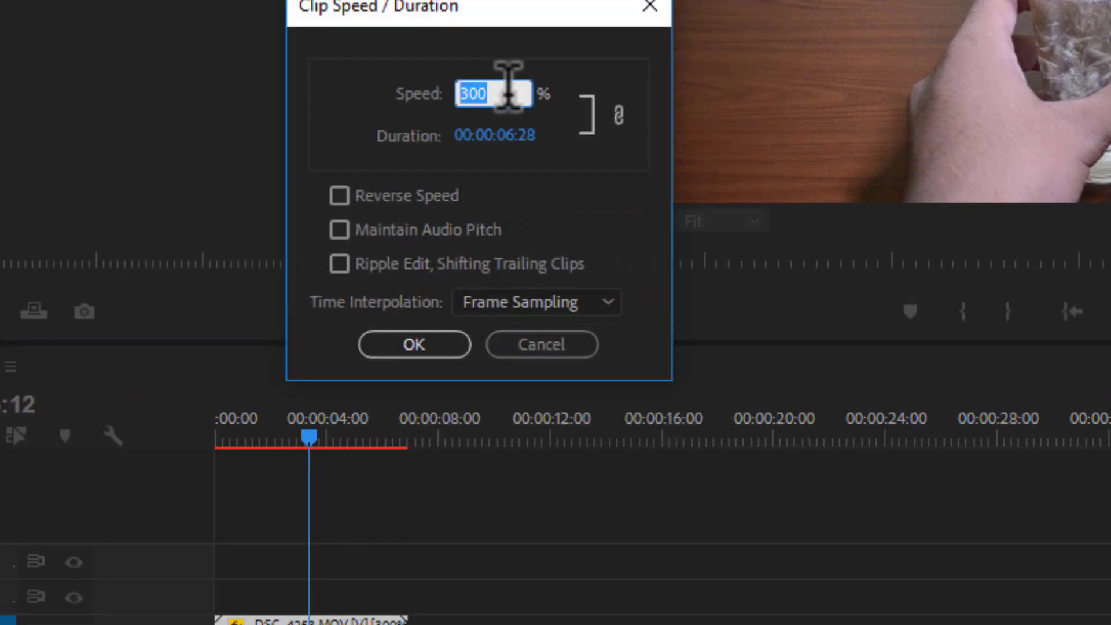
type("50")
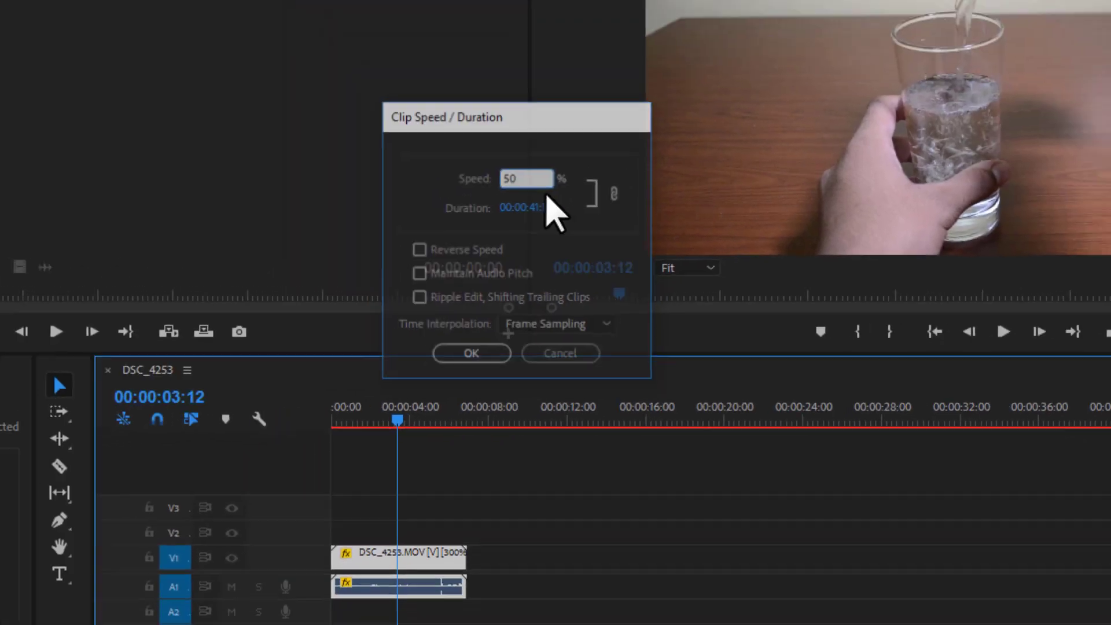
key("Return")
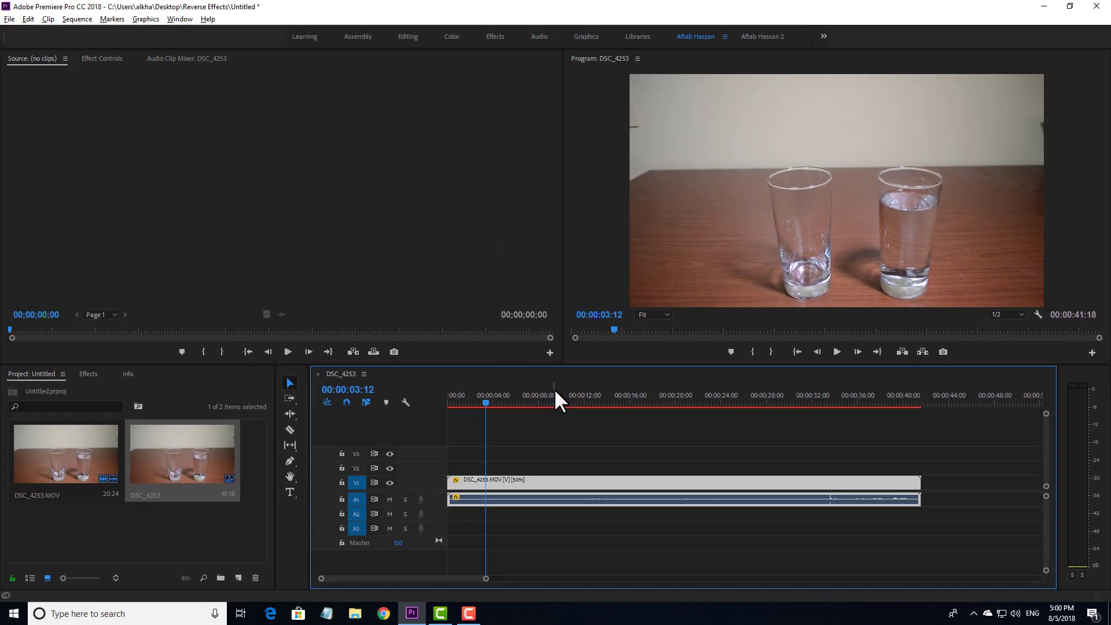
left_click_drag(554, 391, 611, 382)
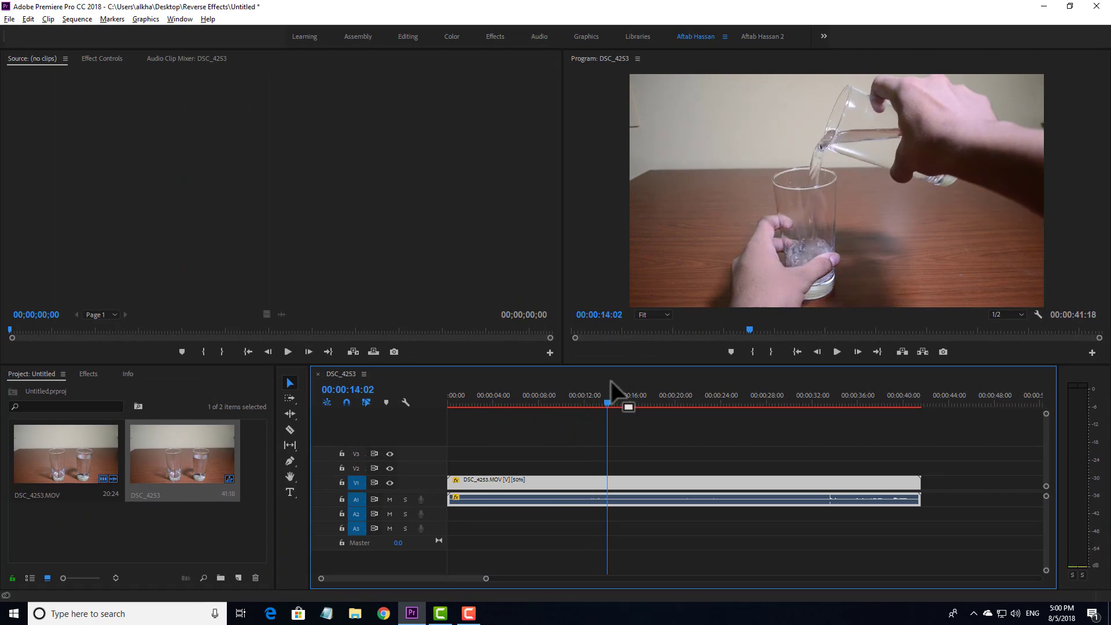
key("space")
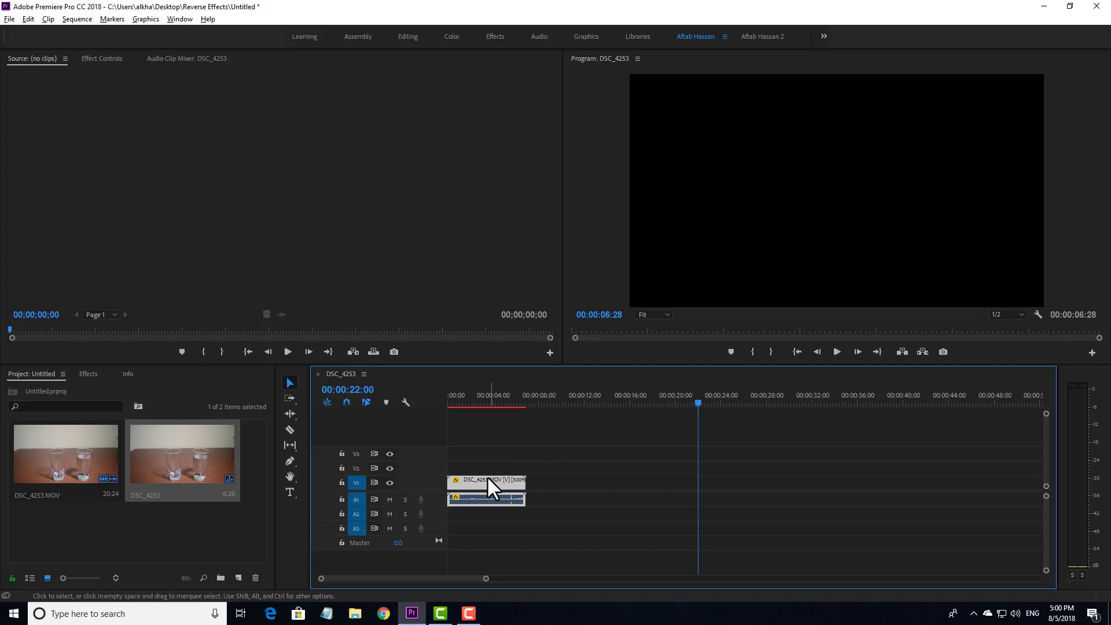
Set the DSC_4253.MOV timeline clip's duration to 00:01:06:28 in the Speed/Duration settings, changing only the minutes value to 1.
left_click(474, 401)
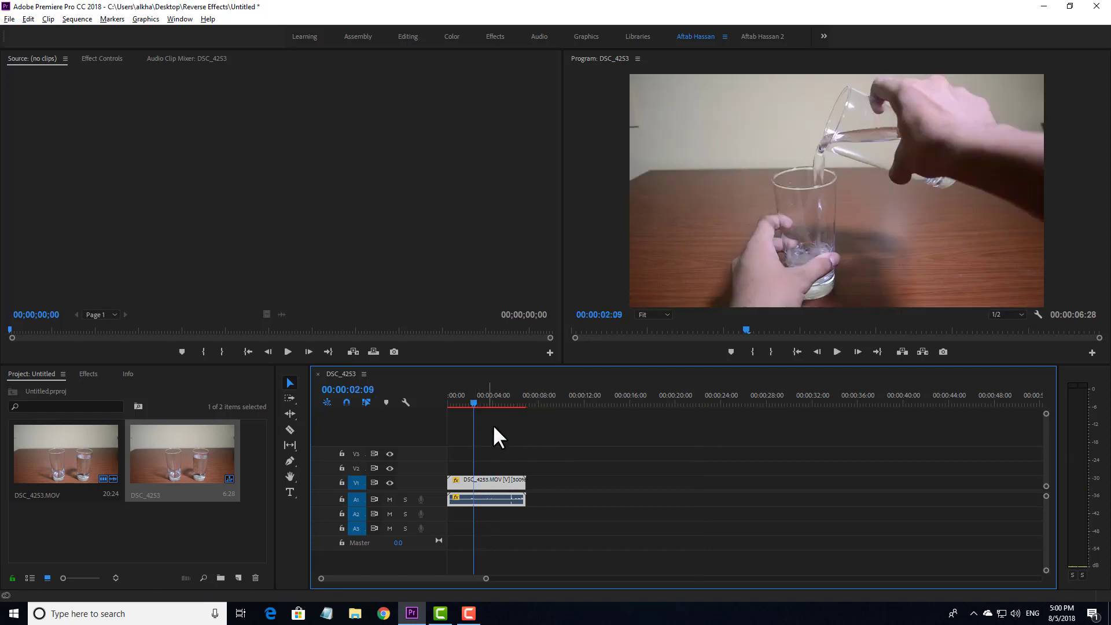
right_click(500, 478)
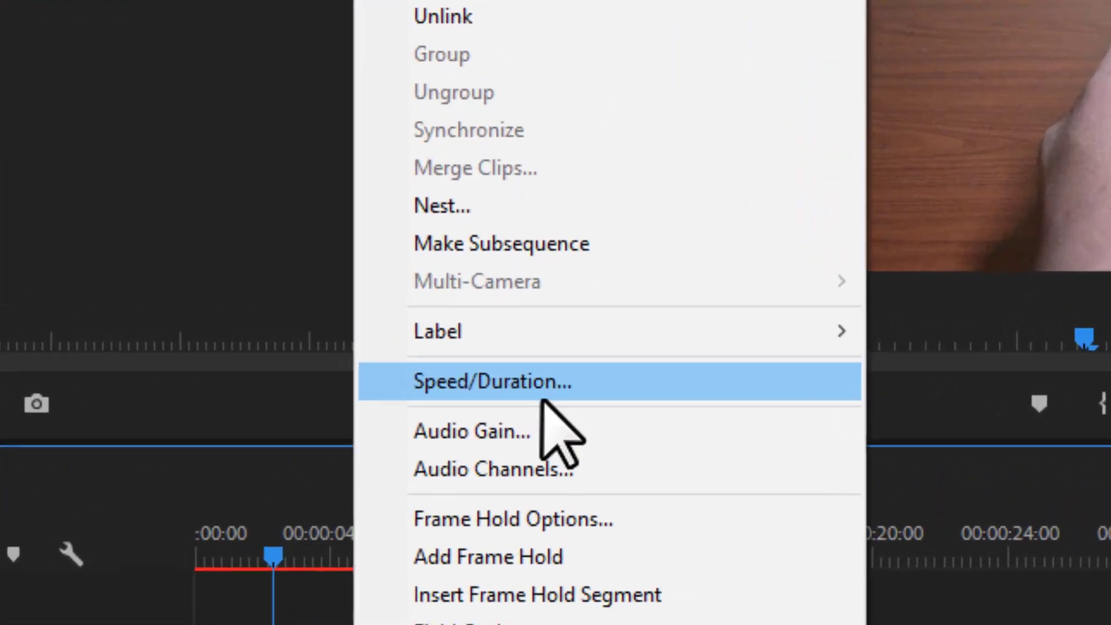
left_click(550, 344)
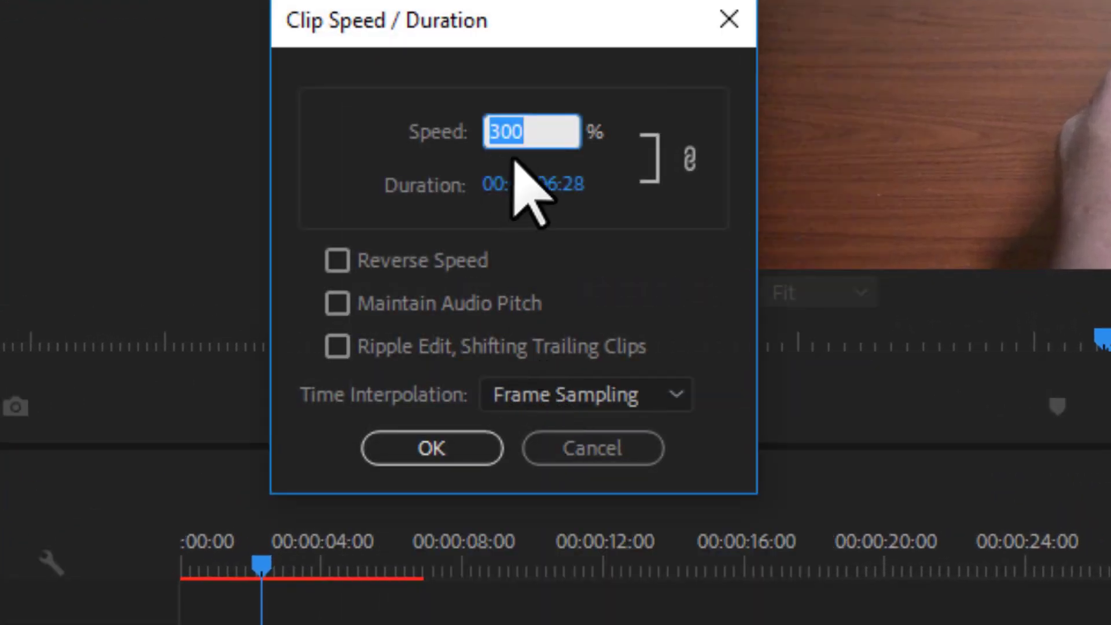
left_click(547, 121)
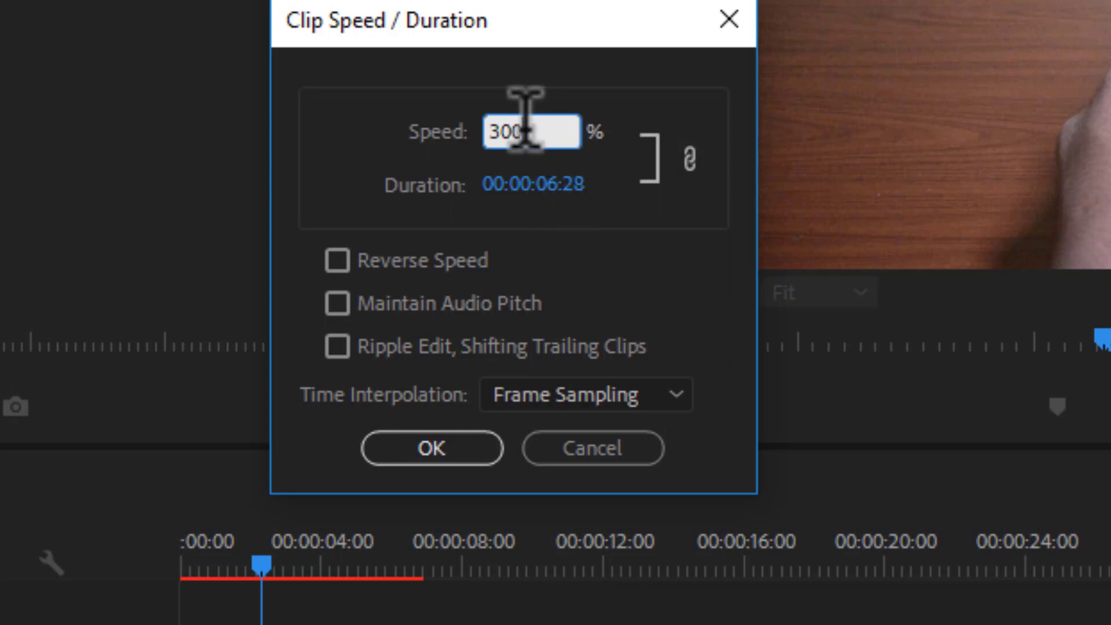
left_click(540, 185)
left_click(538, 185)
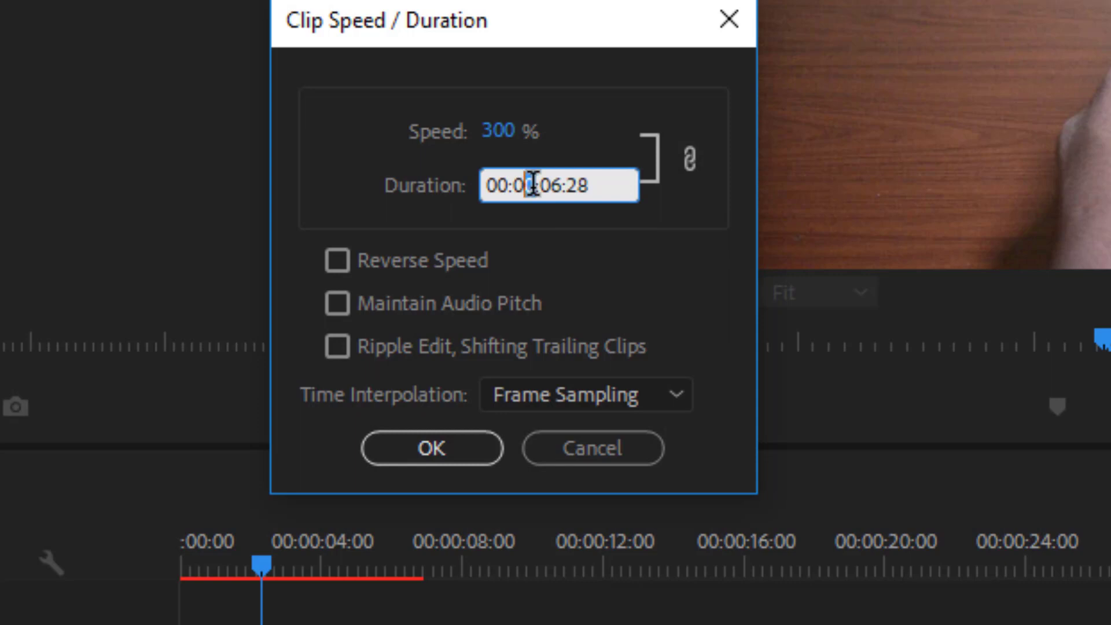
double_click(535, 184)
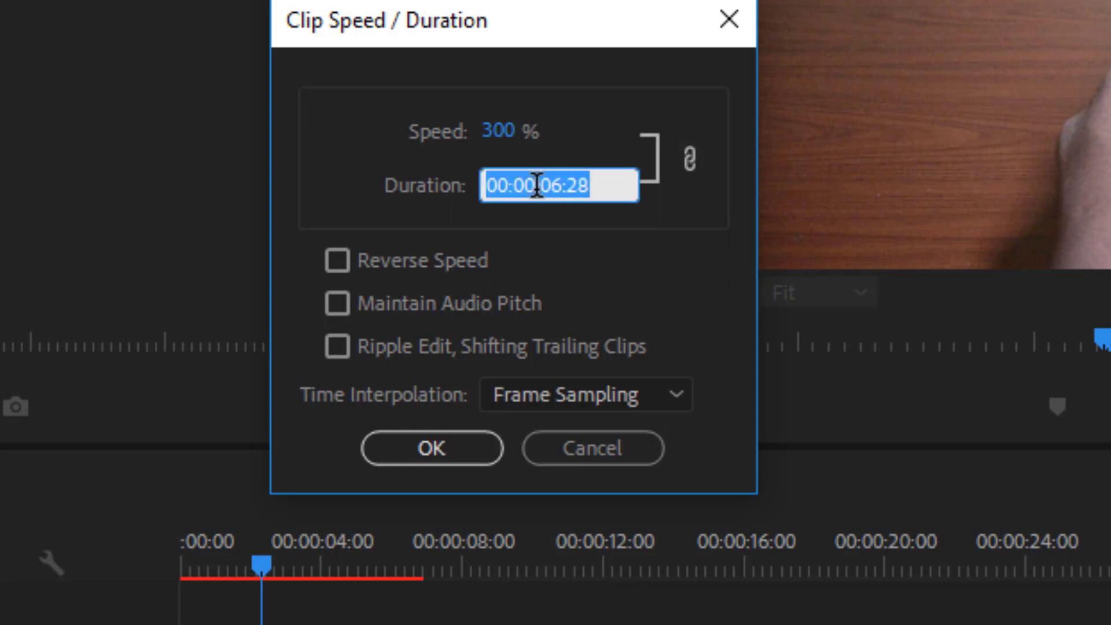
left_click(540, 185)
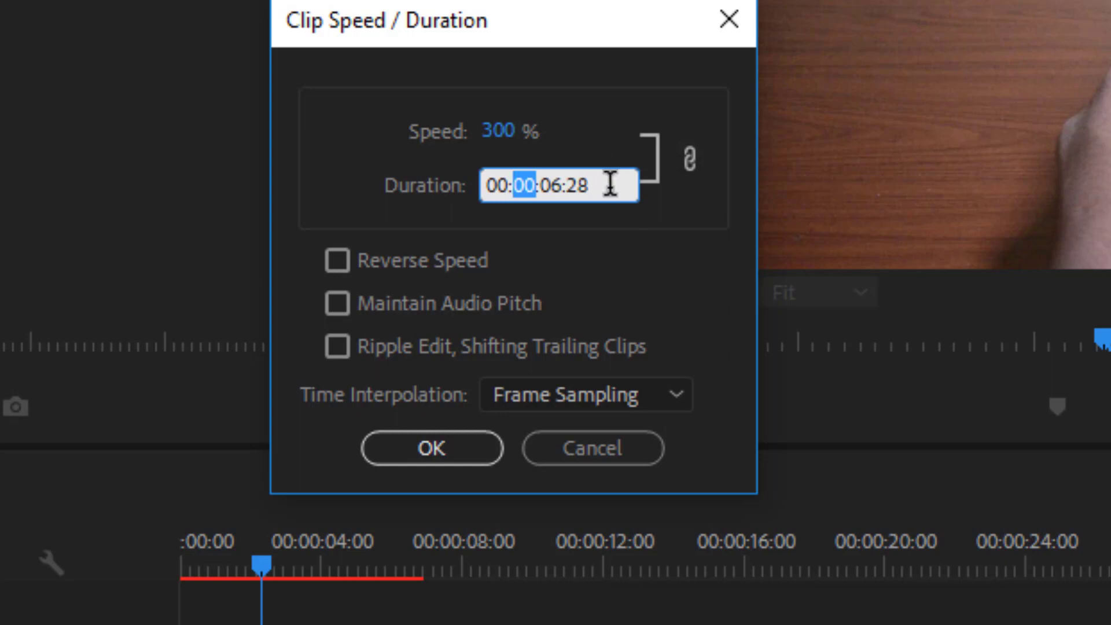
type("1")
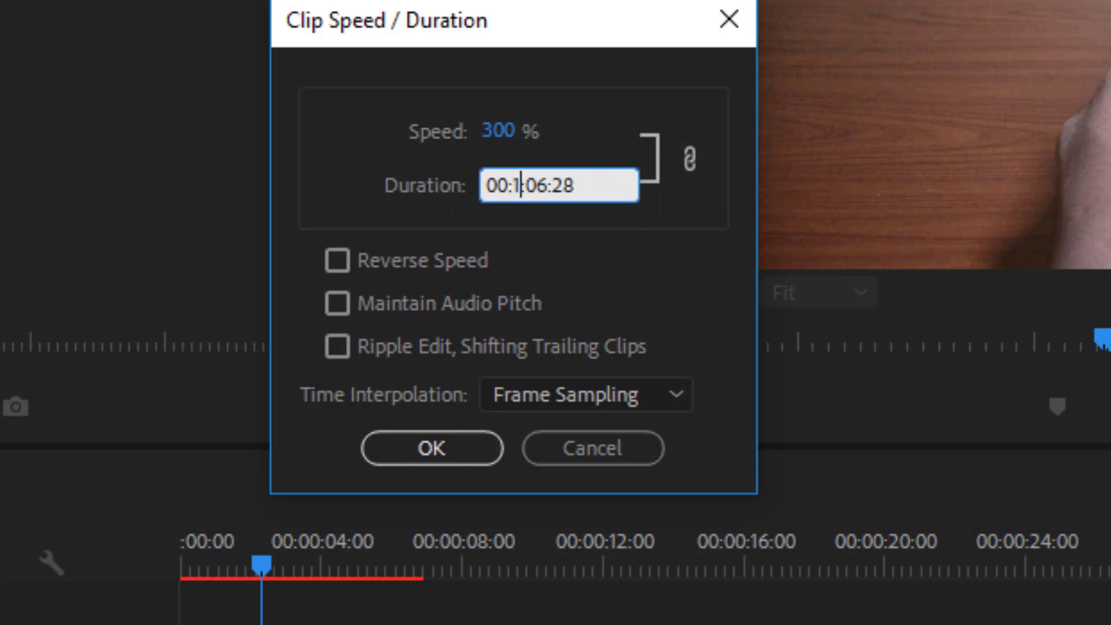
left_click(470, 449)
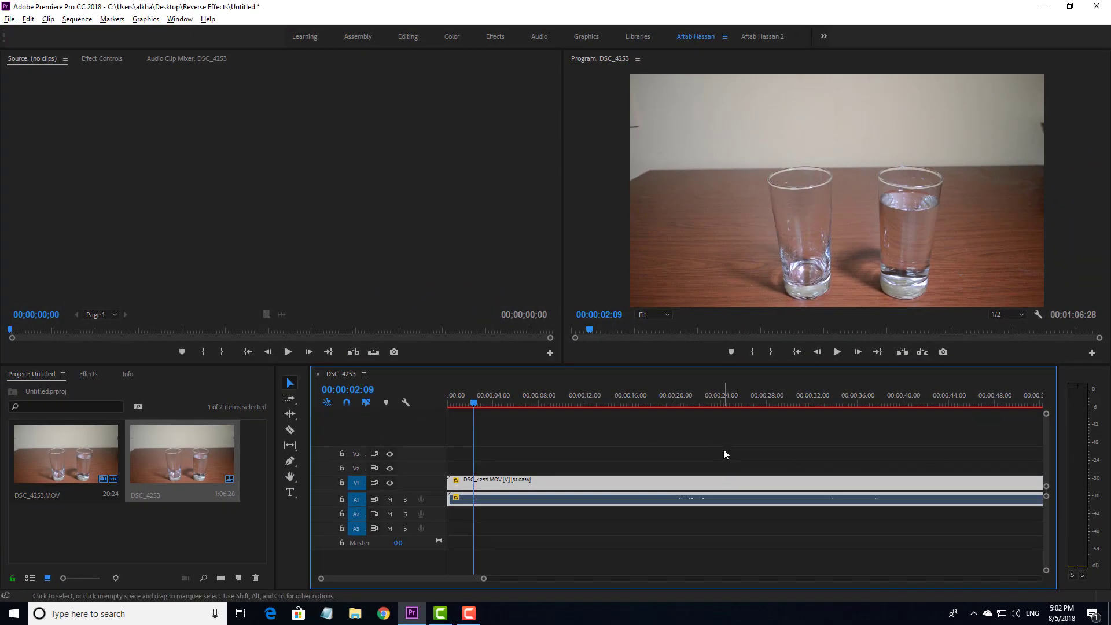
Preview the lengthened clip at several points along the timeline and return the playhead to the start of the sequence.
key("minus")
key("minus")
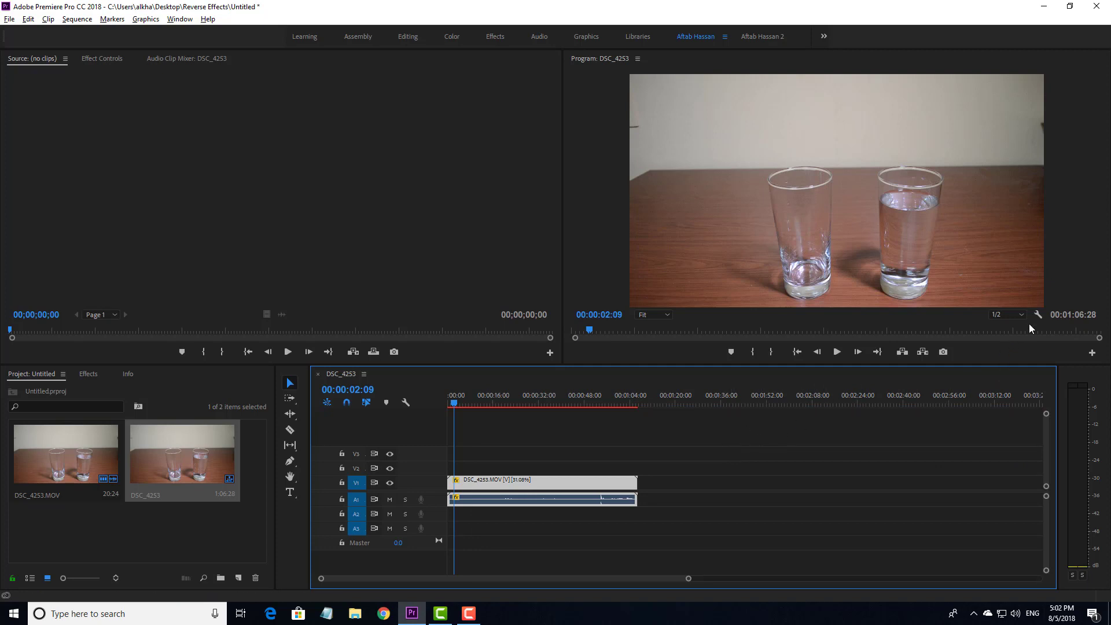
key("equal")
key("space")
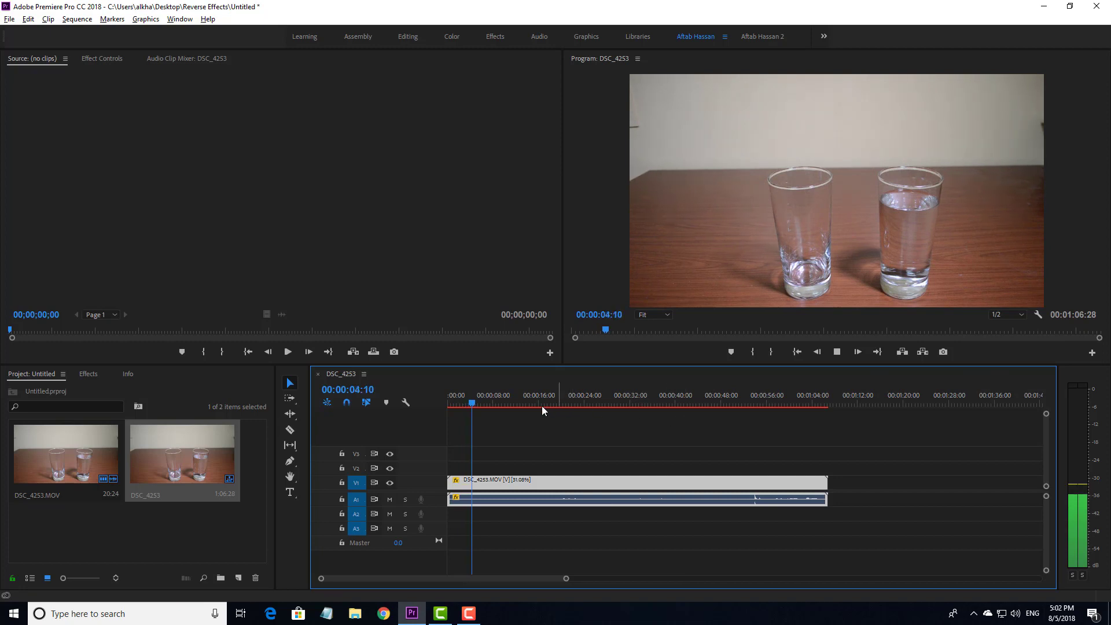
key("space")
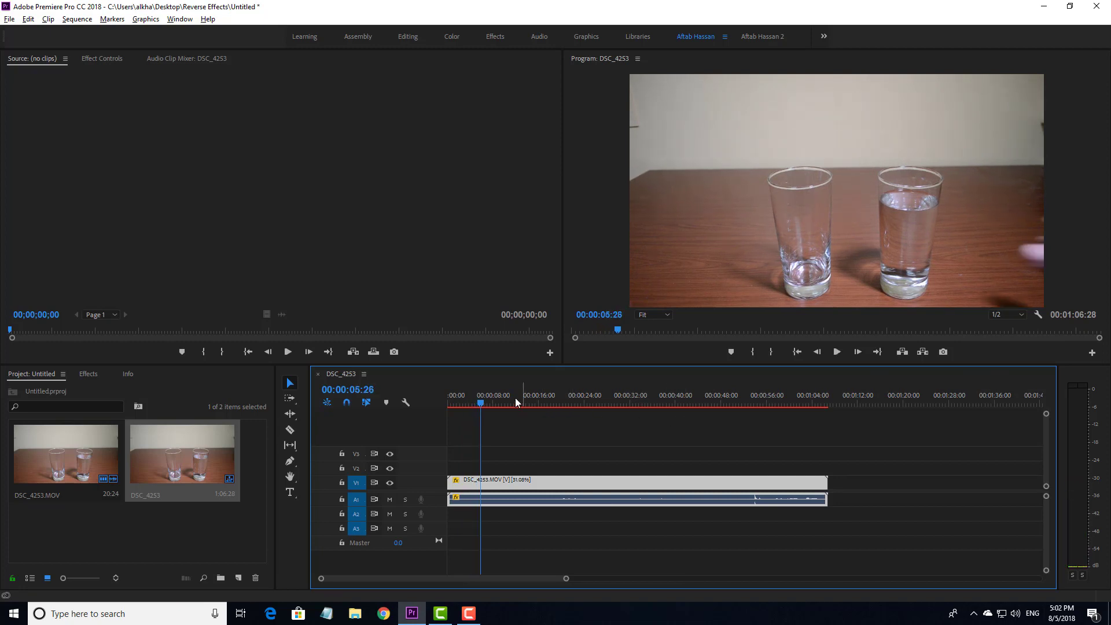
left_click(536, 399)
key("space")
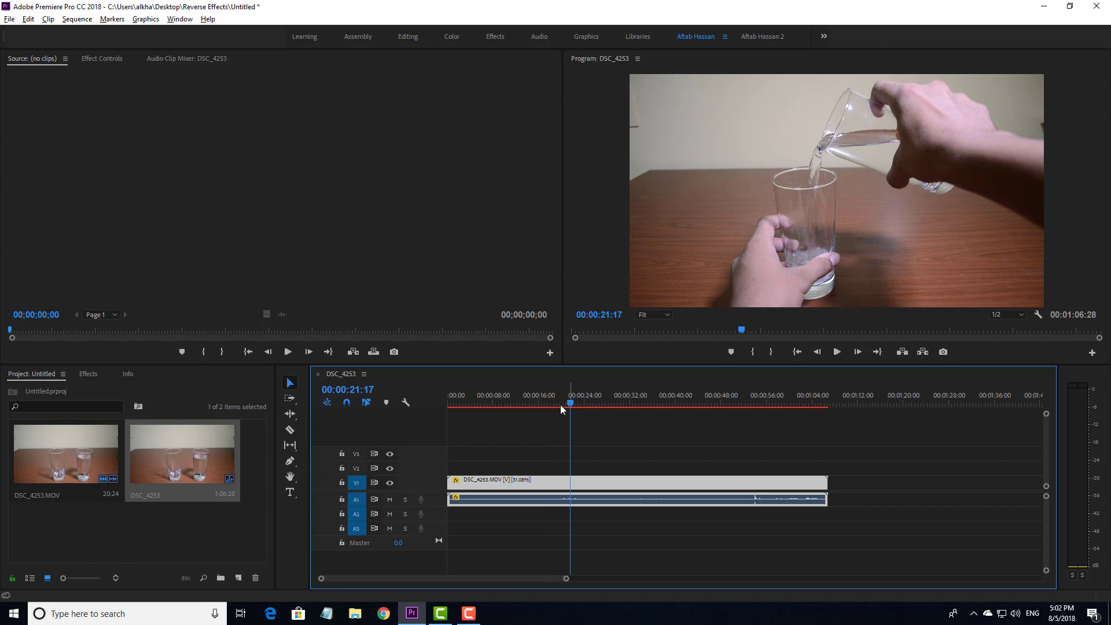
left_click_drag(560, 404, 421, 400)
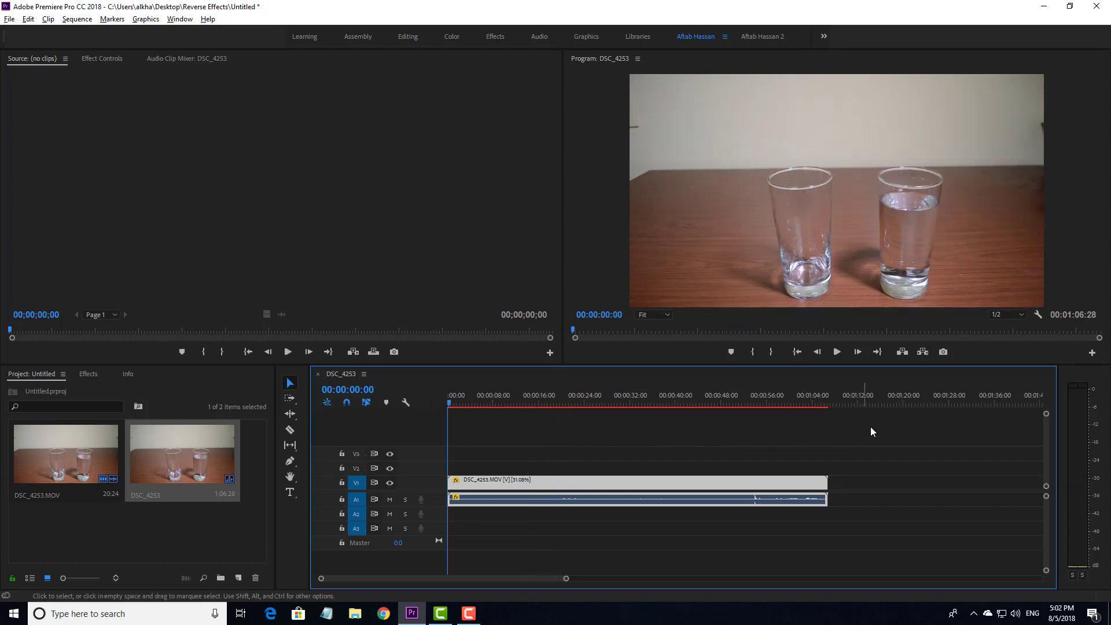
left_click_drag(882, 421, 634, 534)
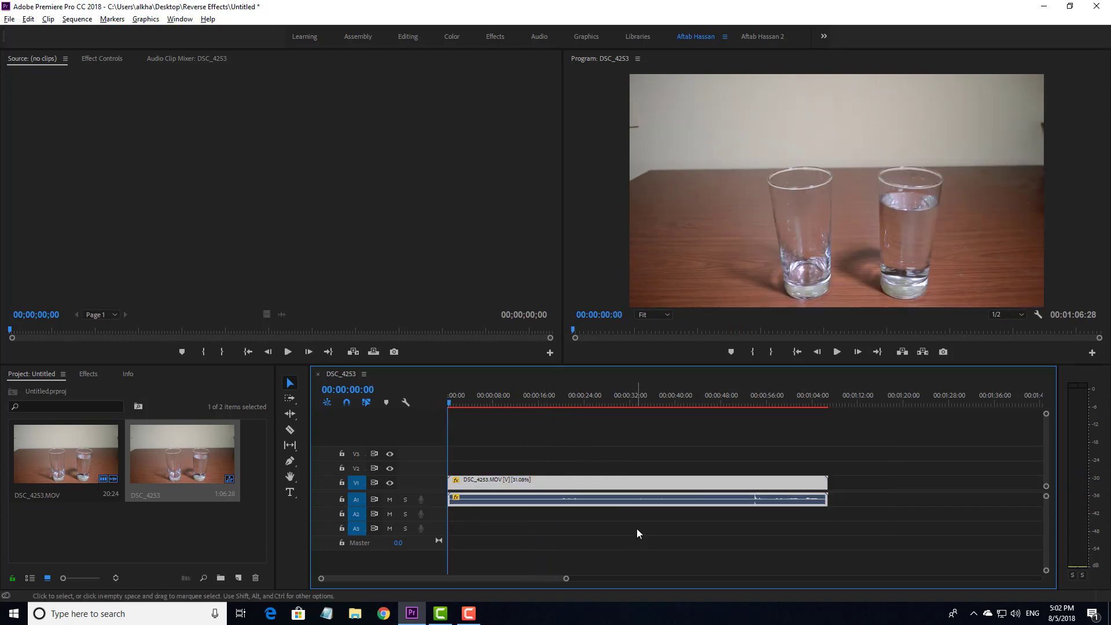